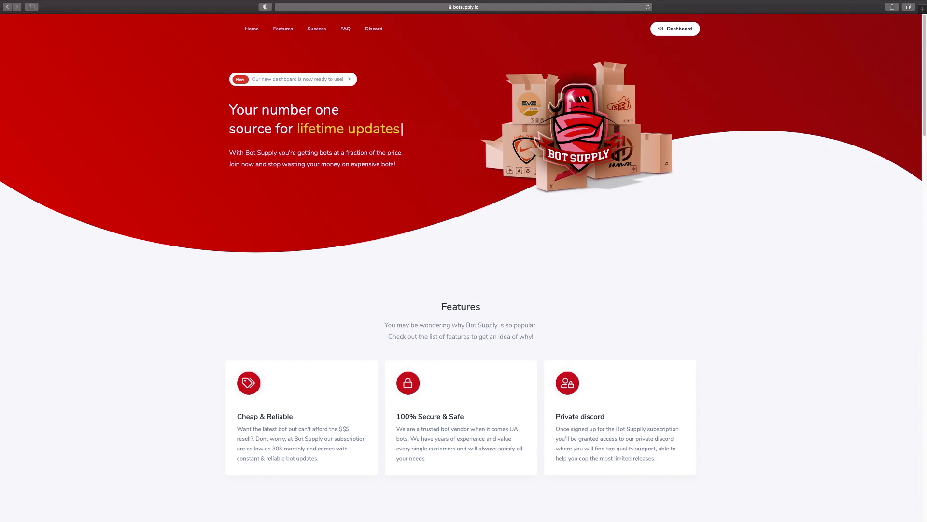
Examine the Features and Dashboard sections of the Bot Supply home page.
scroll(463, 261, down, 3)
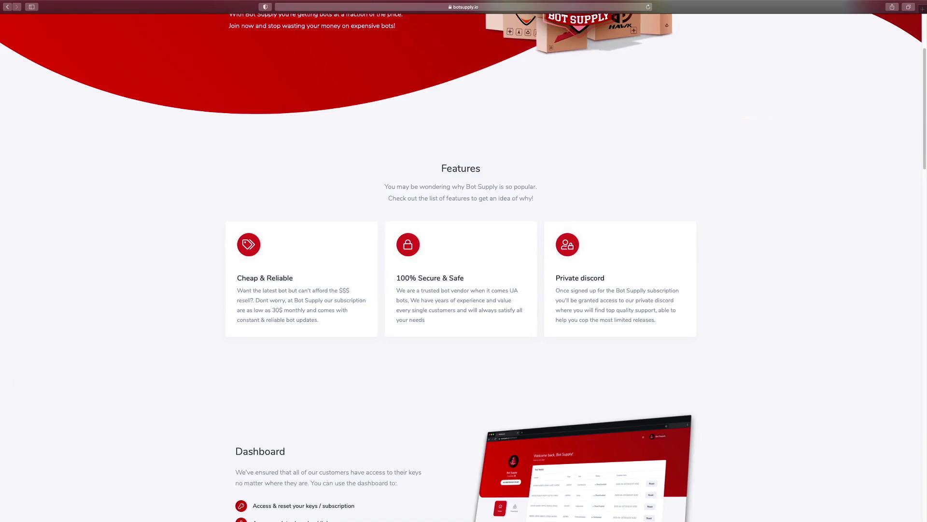
scroll(464, 261, down, 1)
scroll(463, 261, down, 3)
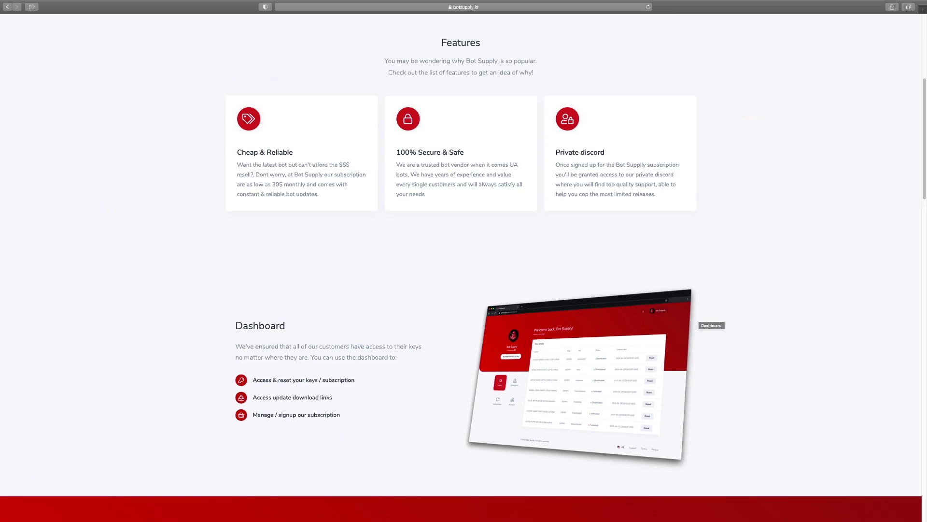
scroll(463, 260, up, 5)
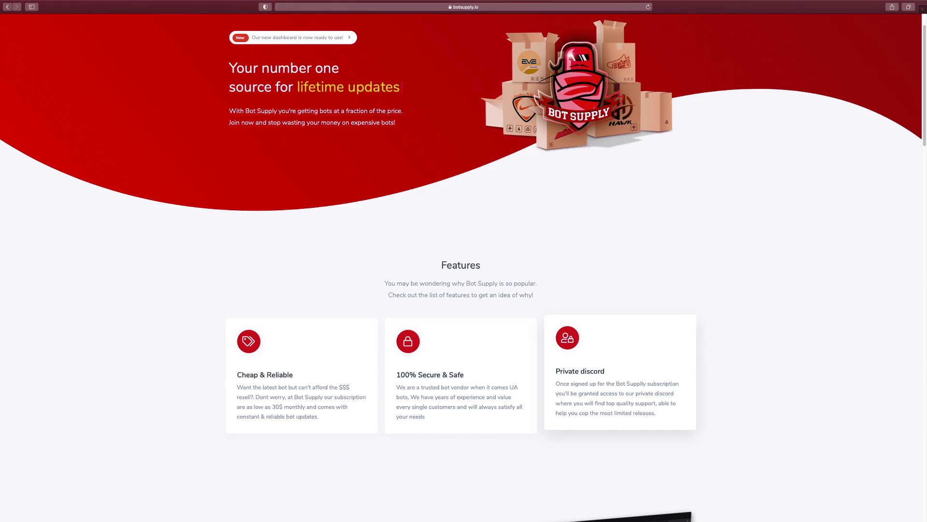
scroll(463, 261, down, 4)
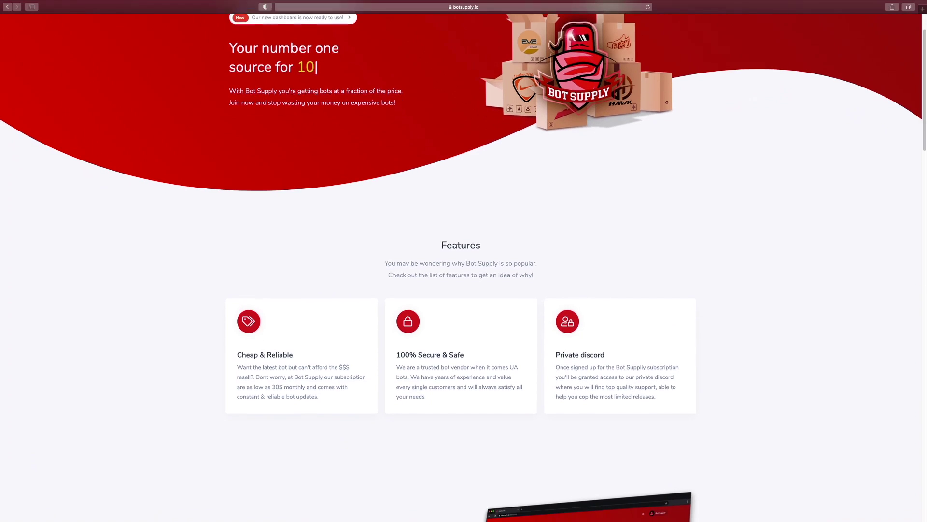
scroll(463, 261, down, 1)
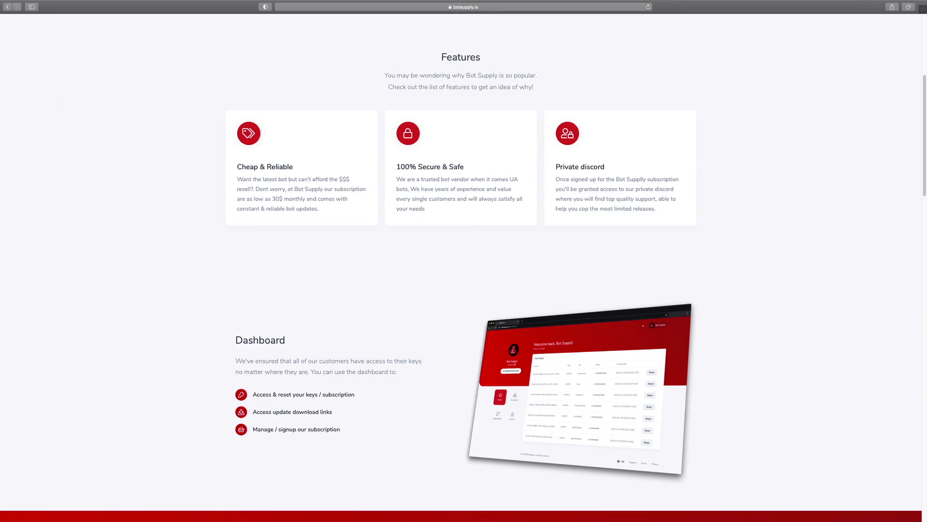
scroll(464, 260, up, 5)
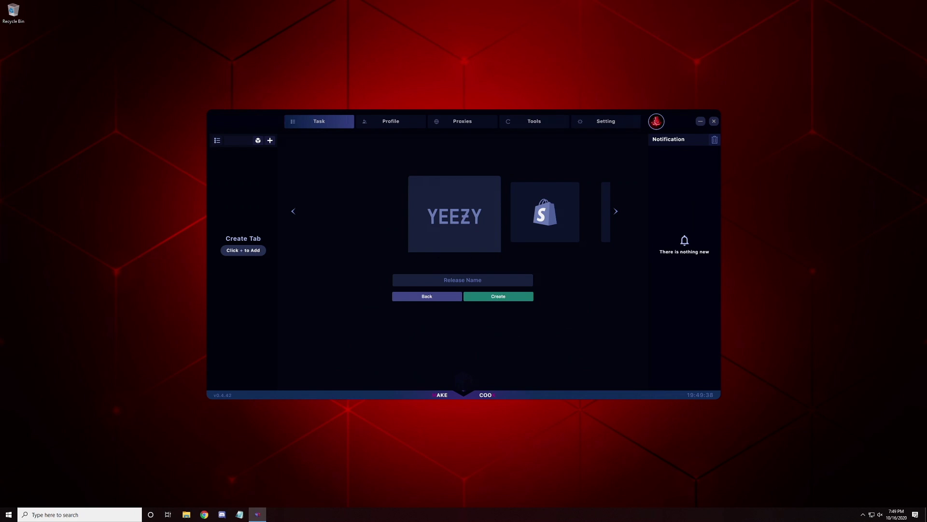
Look through the site modules available for a new release, including the list of Footlocker stores and Finish Line.
click(560, 220)
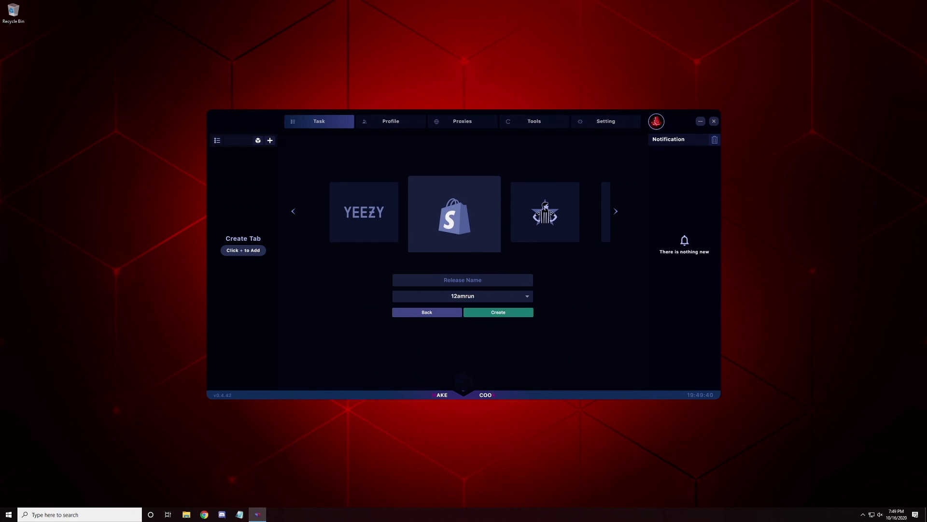
click(560, 220)
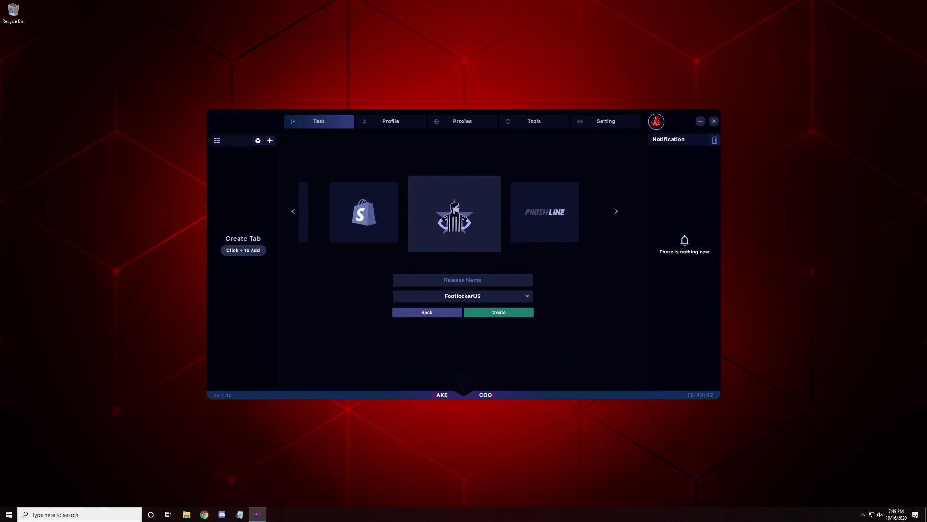
click(462, 296)
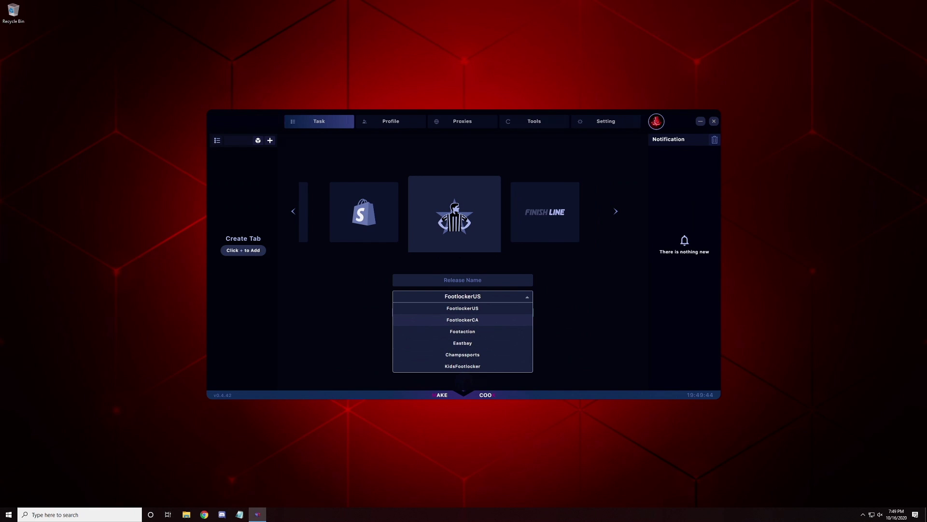
click(560, 220)
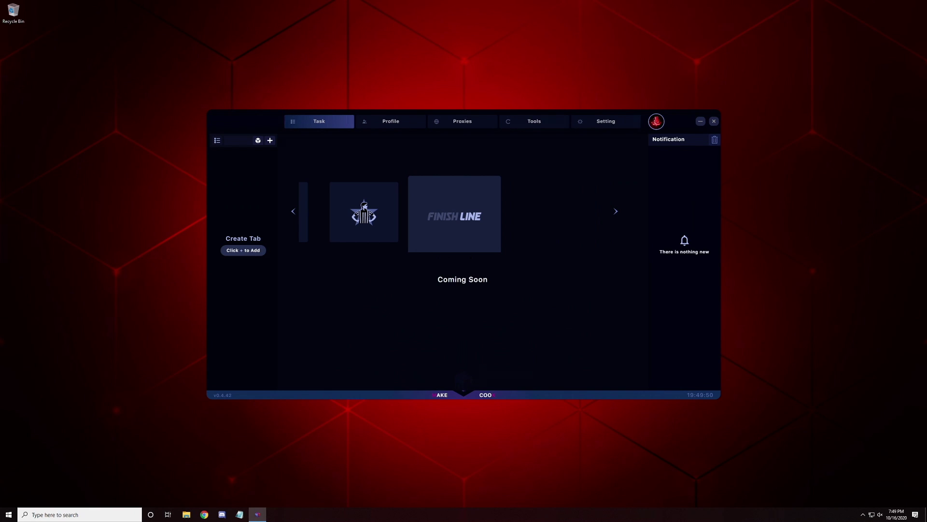
Create a release named dfg for the Yeezy module.
click(293, 211)
click(293, 211)
click(293, 211)
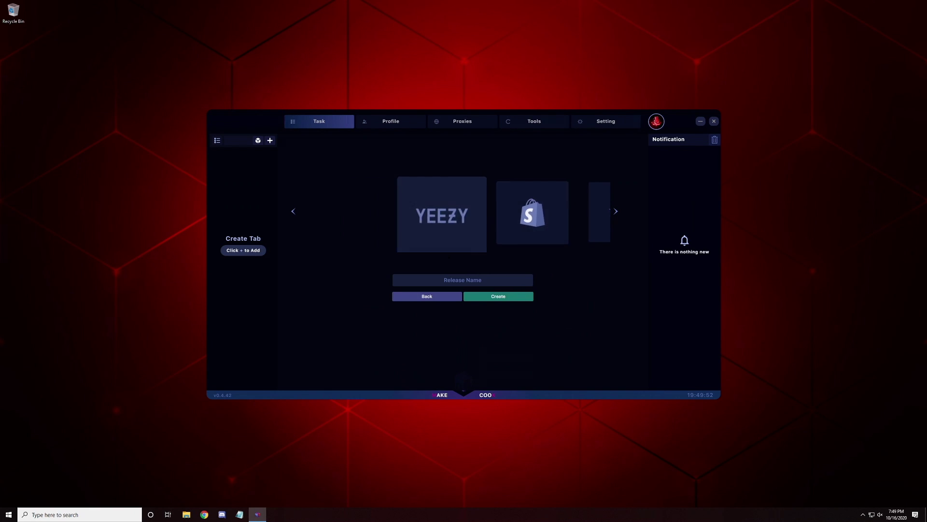
click(462, 280)
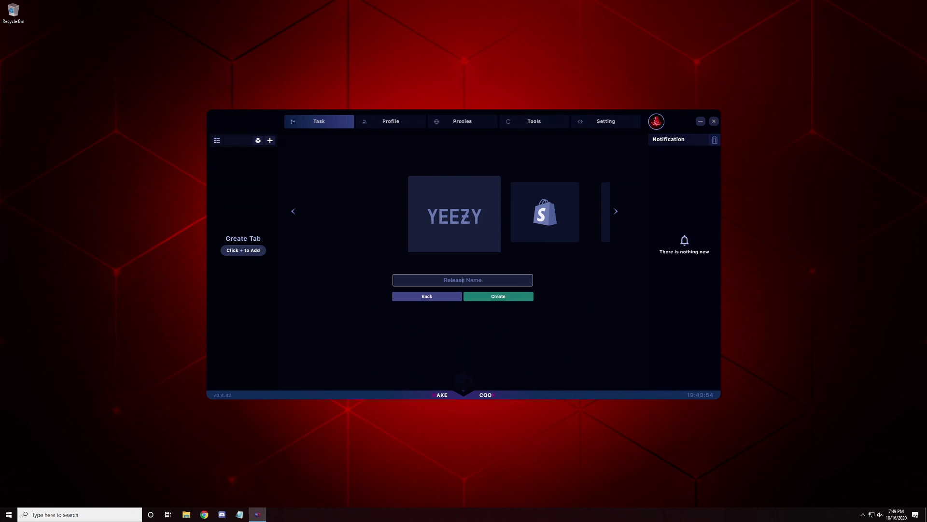
text(dfg)
click(498, 296)
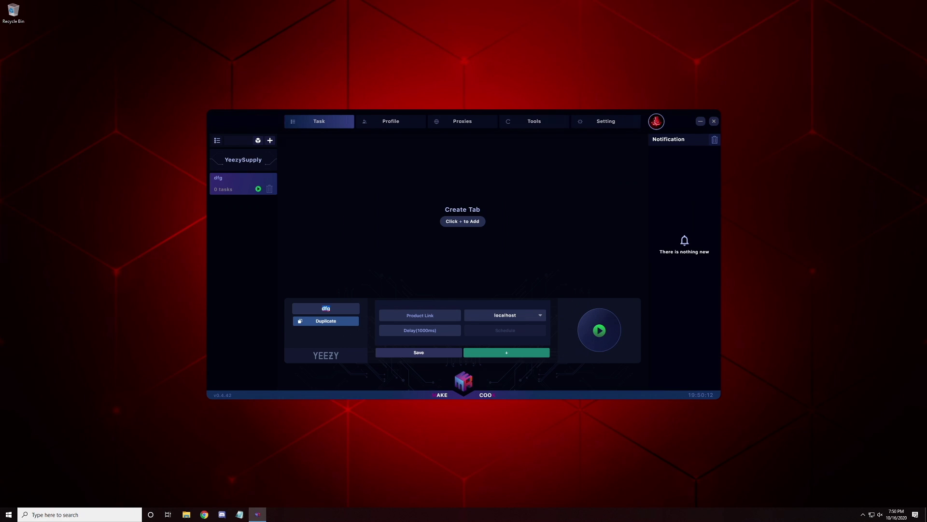
Duplicate the dfg release and delete the copy.
click(326, 321)
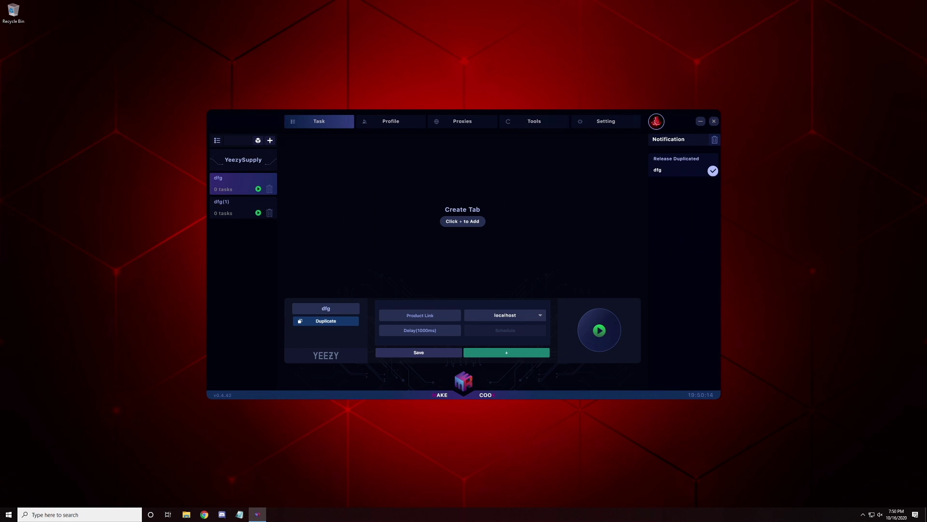
click(269, 212)
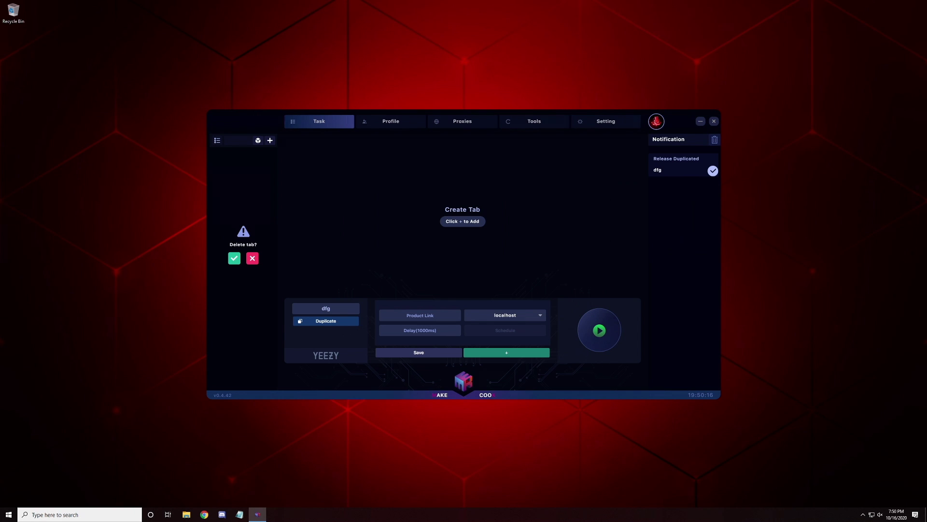
click(234, 258)
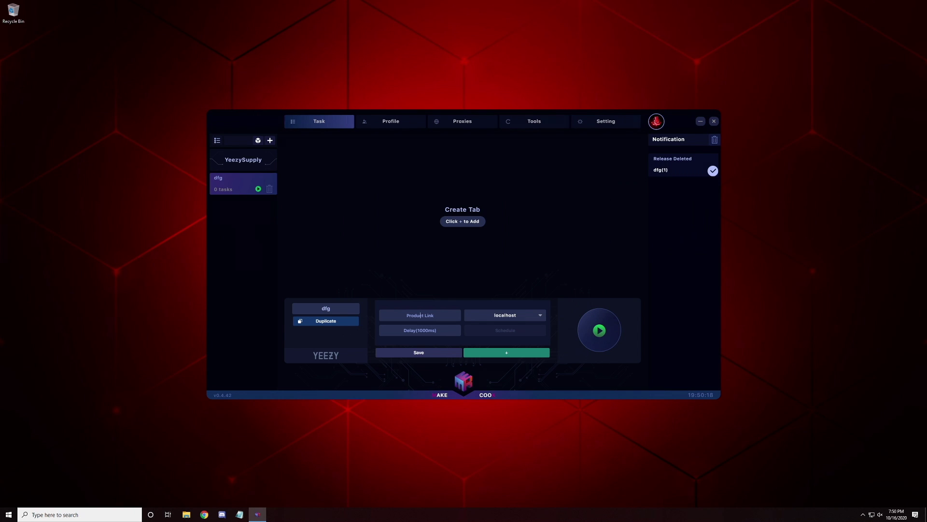
Choose localhost as the dfg release's proxy, enter fgh as the product link, and save the release.
click(505, 315)
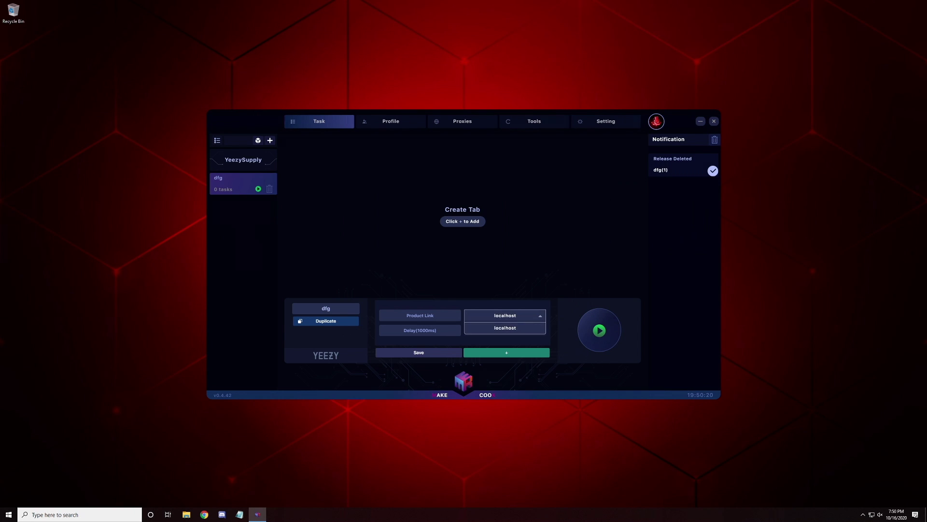
click(505, 328)
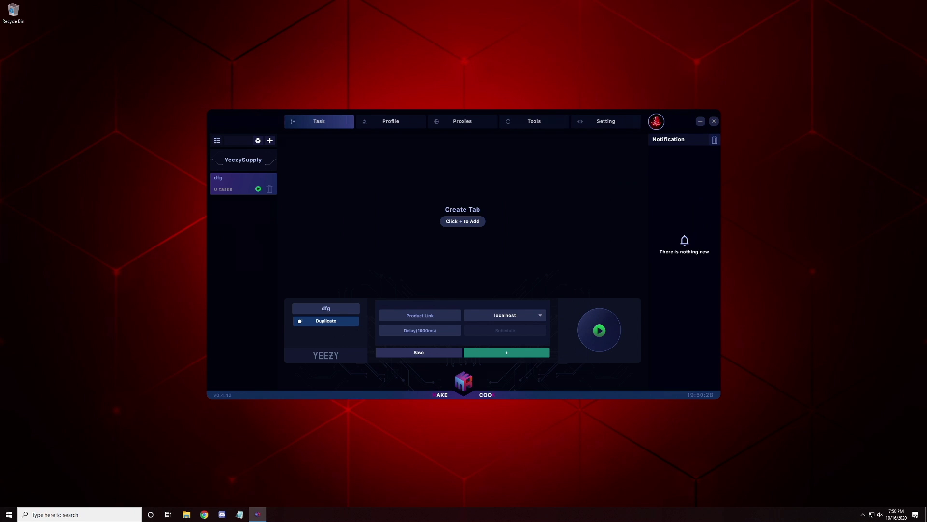
text(fgh)
click(419, 352)
Start a new task for the dfg release and select sizes 7, 7.5 and 8.
click(506, 352)
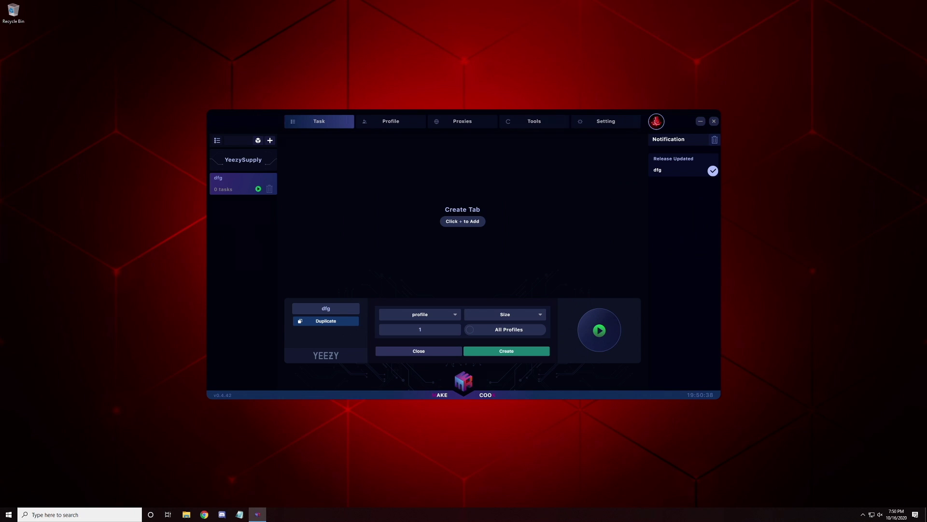
click(420, 314)
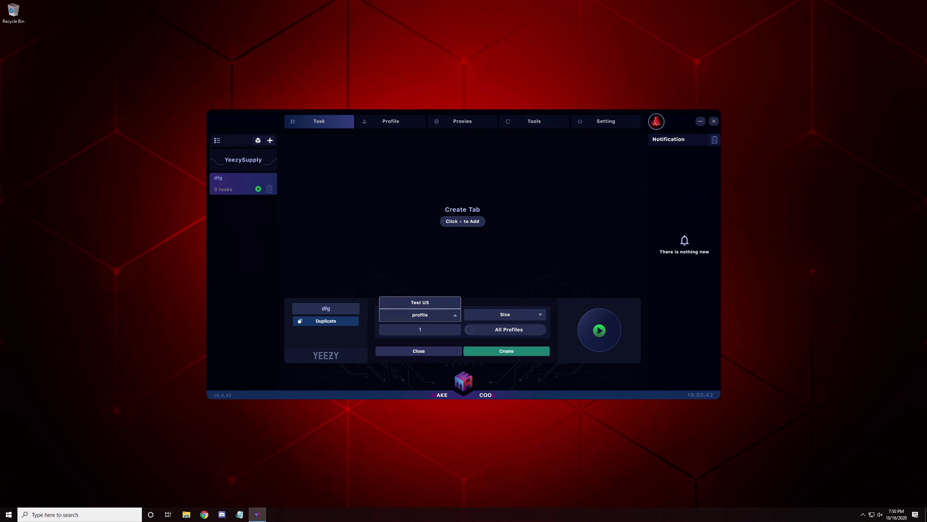
click(505, 314)
scroll(505, 227, down, 3)
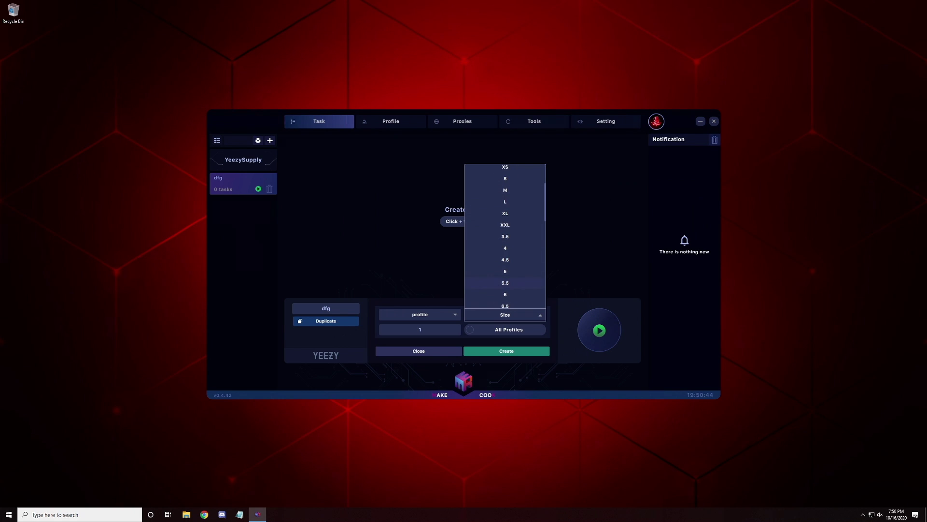
scroll(506, 269, down, 3)
click(505, 245)
click(505, 256)
click(506, 268)
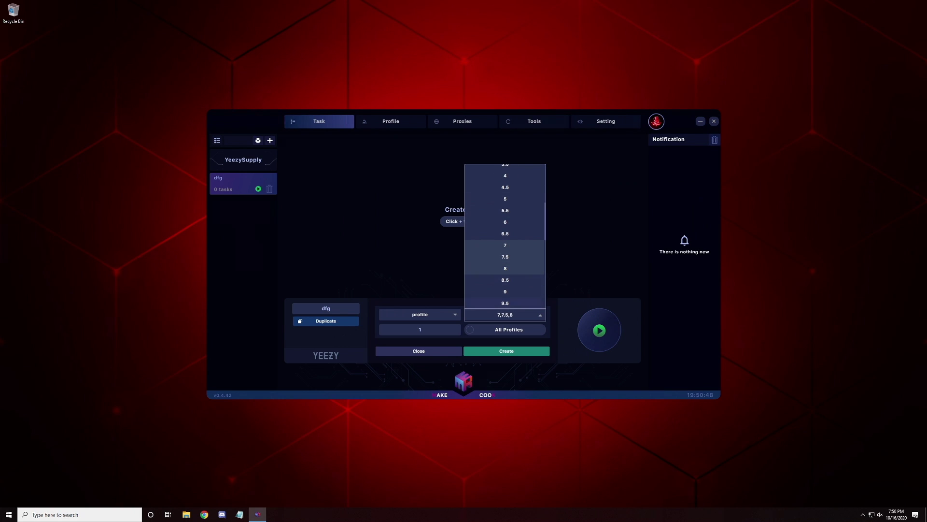
click(505, 315)
Toggle All Profiles on and off, and try to create the task without a profile selected.
double_click(419, 329)
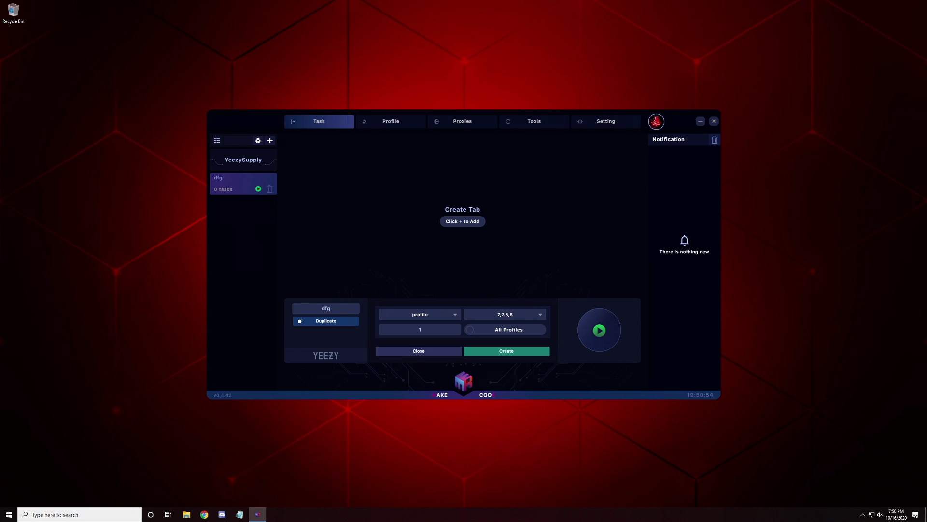
click(470, 330)
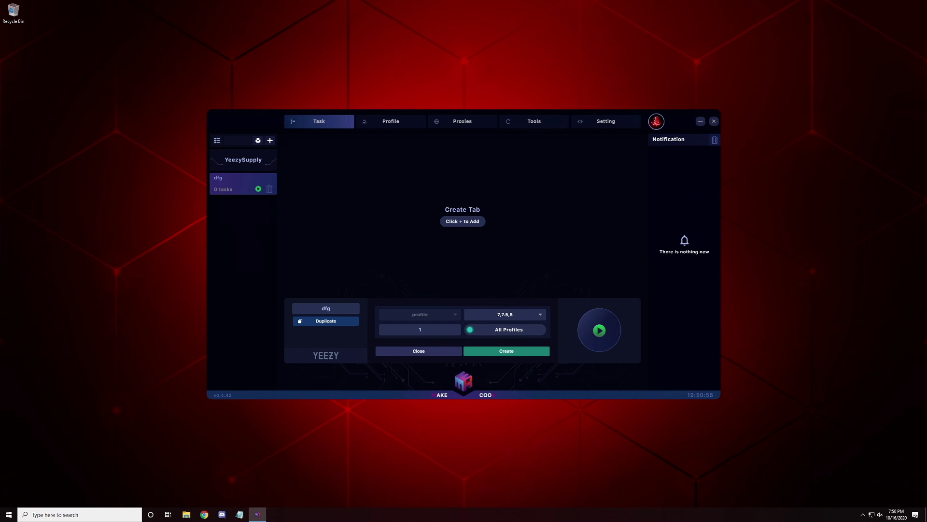
click(470, 329)
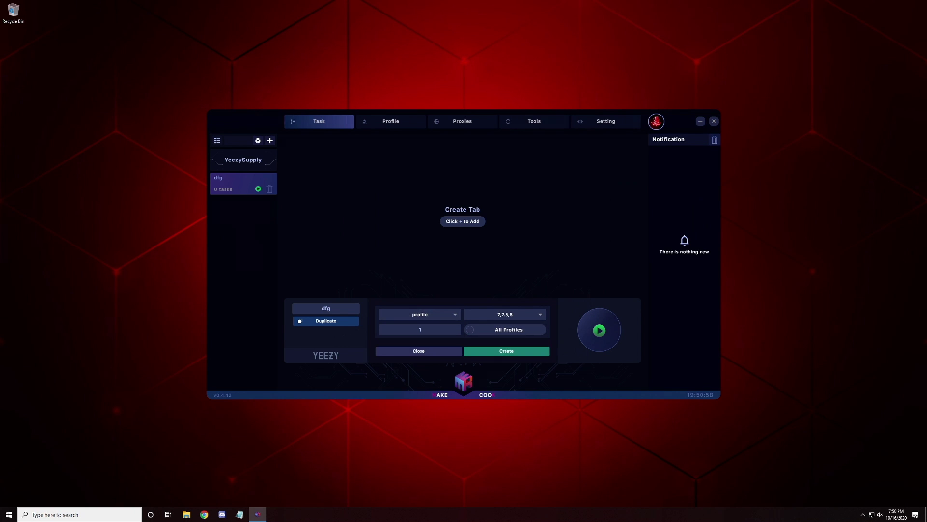
click(506, 350)
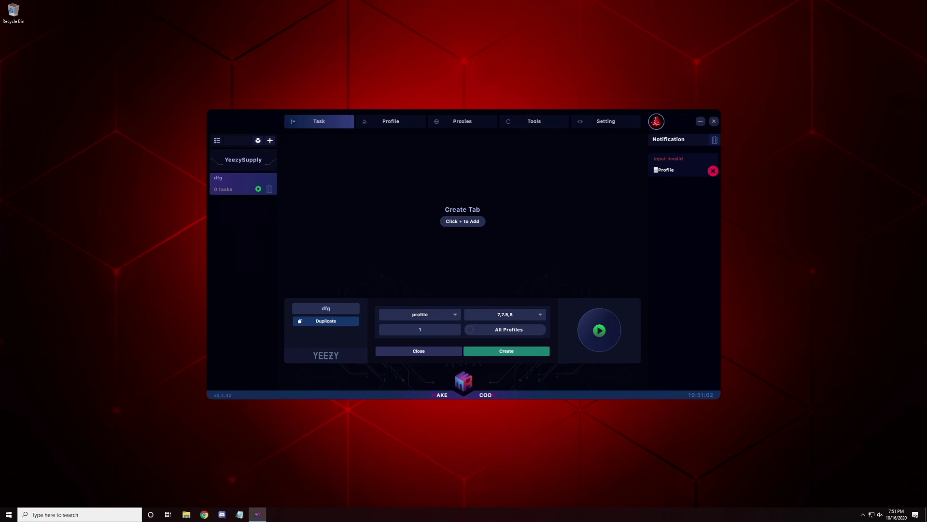
Create the dfg task with the Test US profile, and delete that task again.
click(420, 315)
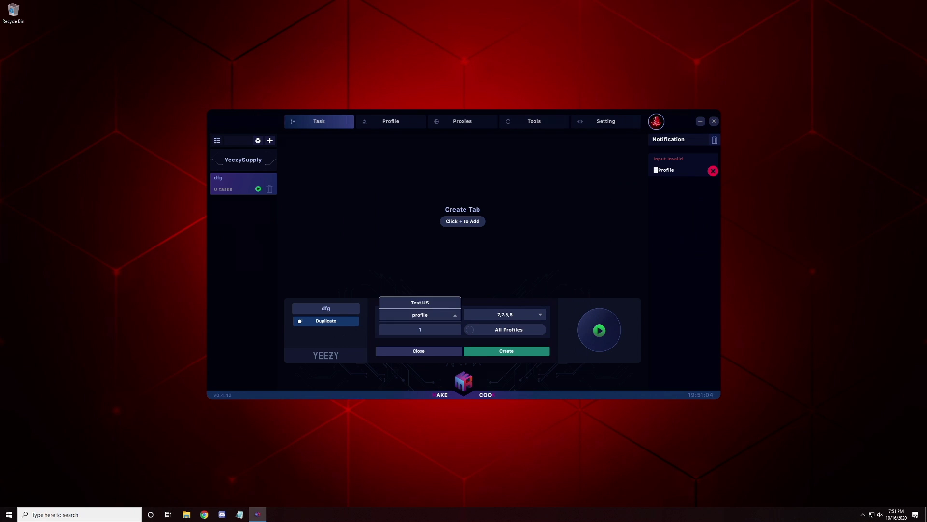
click(420, 302)
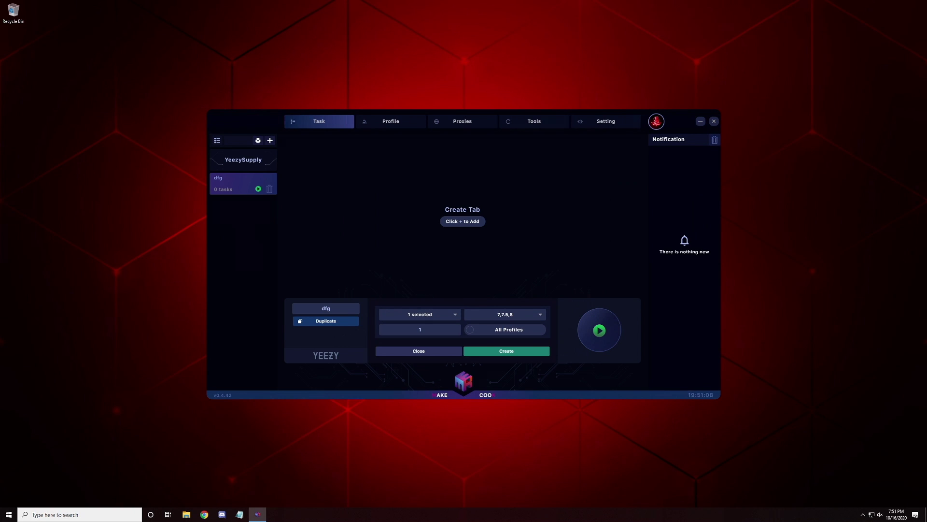
click(506, 350)
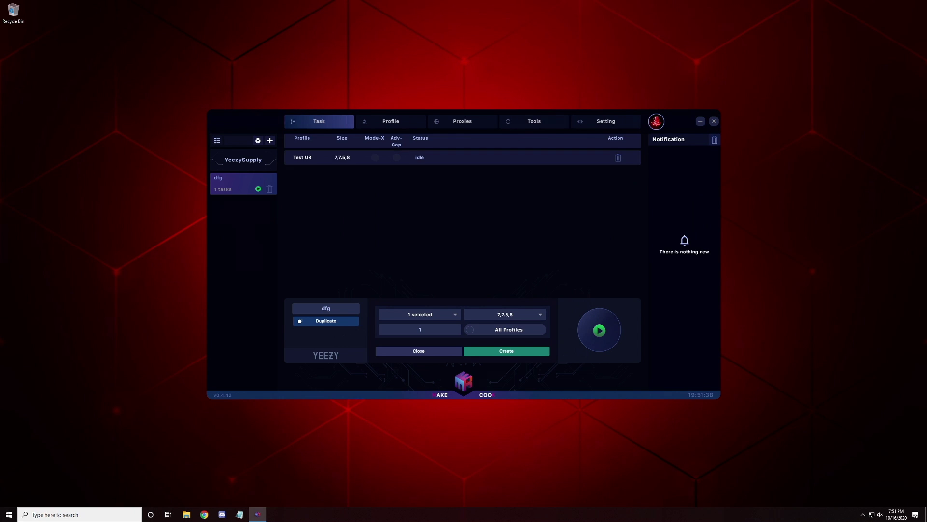
key(Delete)
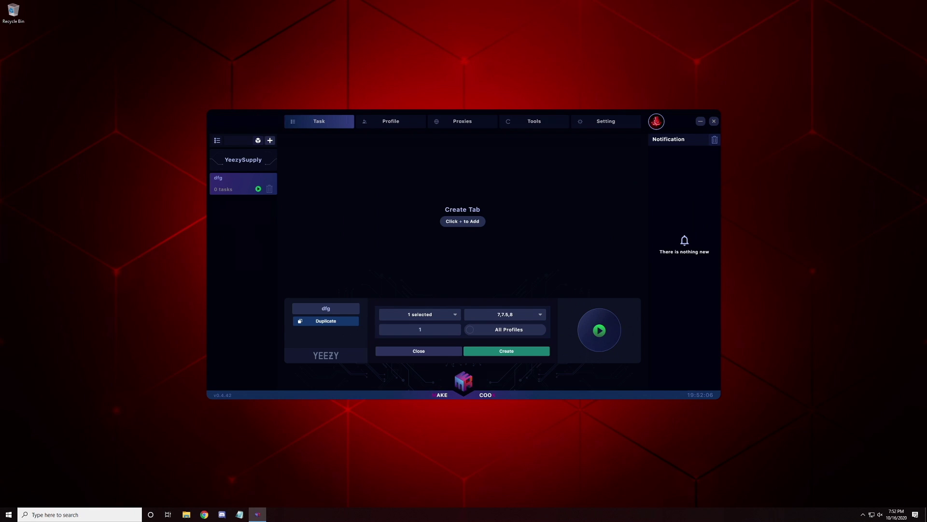
Create a Shopify release named kith for the Kith store.
click(270, 140)
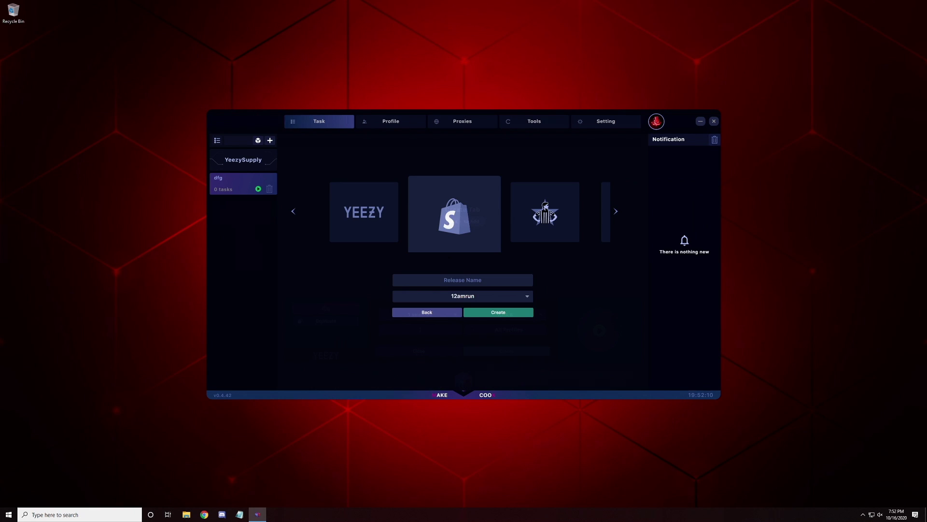
click(463, 280)
text(kith)
click(462, 296)
scroll(462, 338, down, 4)
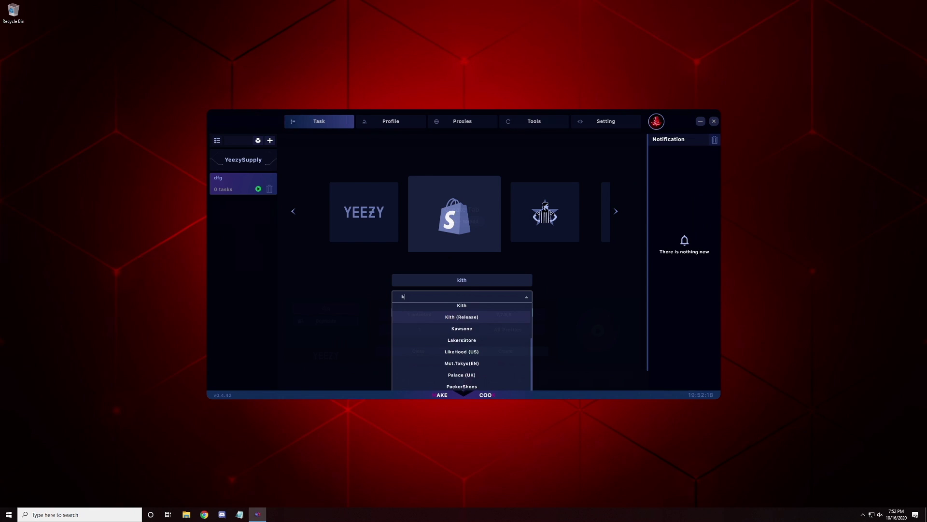
text(ki)
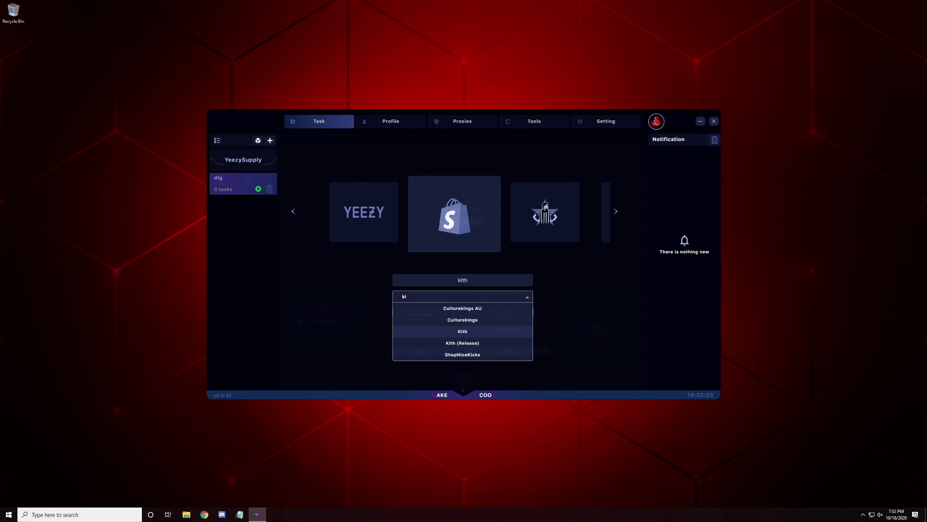
click(462, 332)
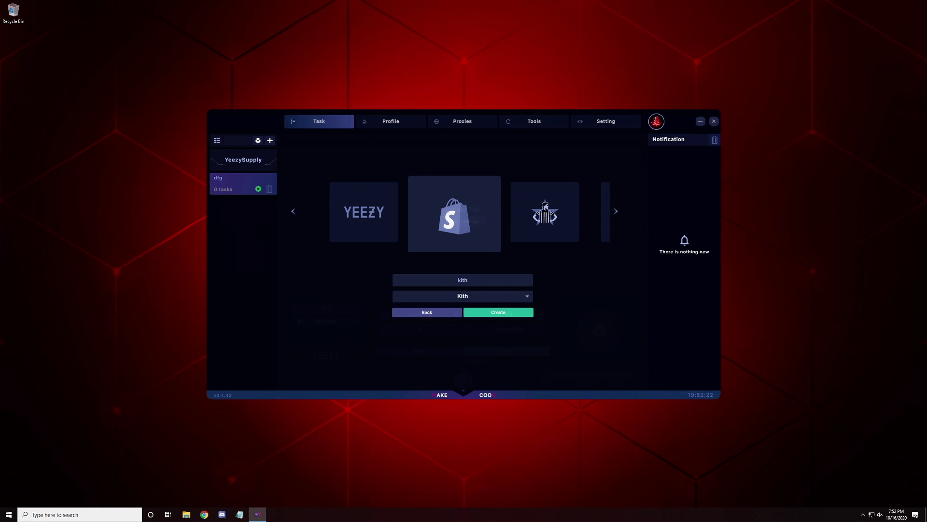
click(497, 312)
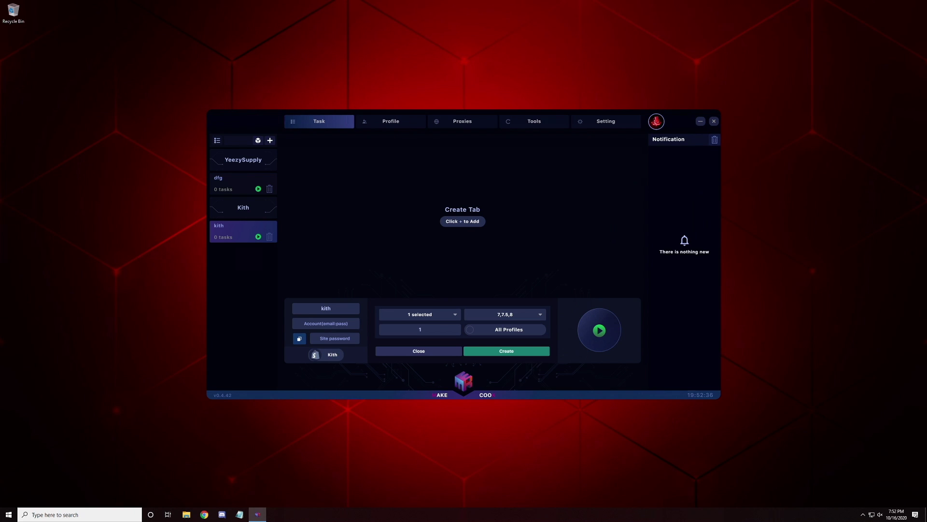
click(420, 315)
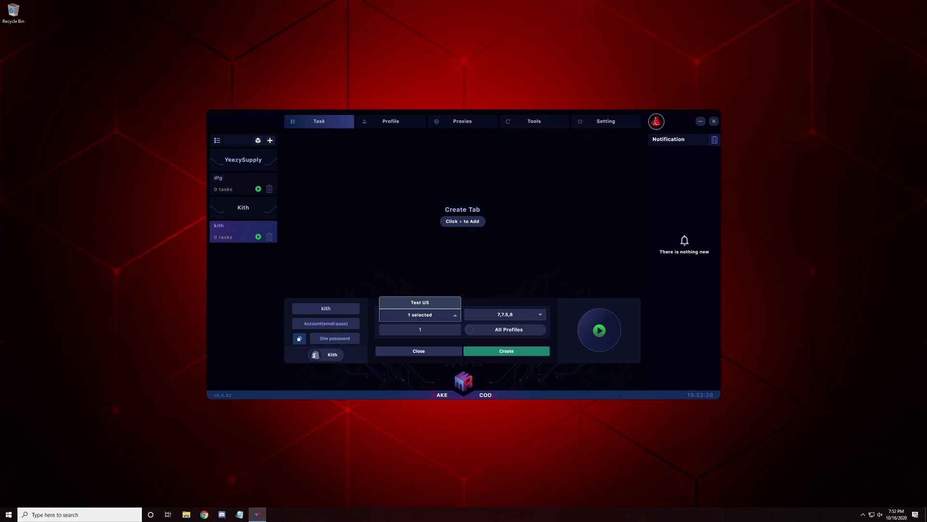
click(505, 314)
click(505, 314)
click(506, 350)
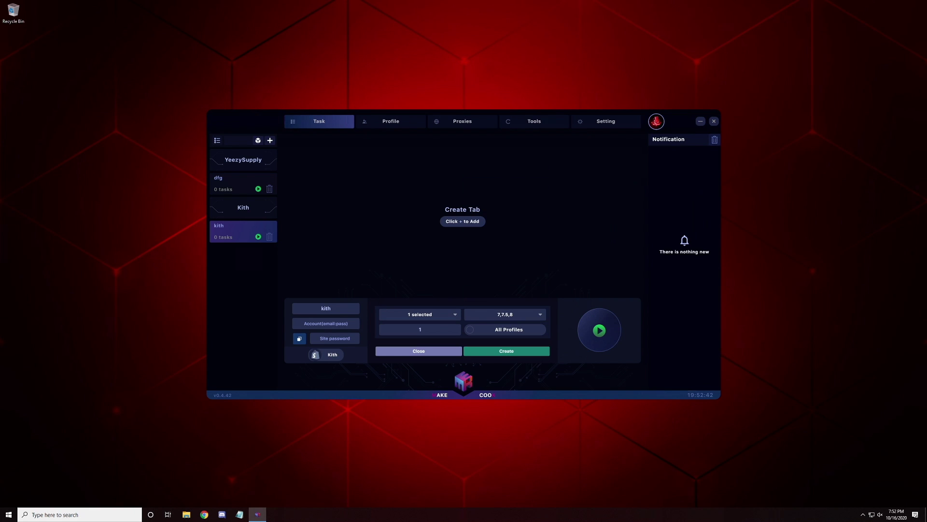
click(420, 308)
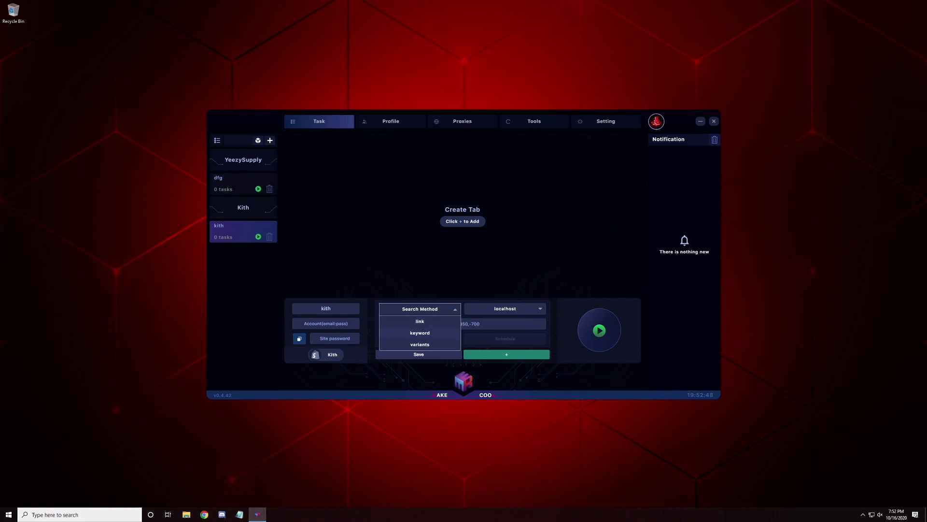
click(420, 320)
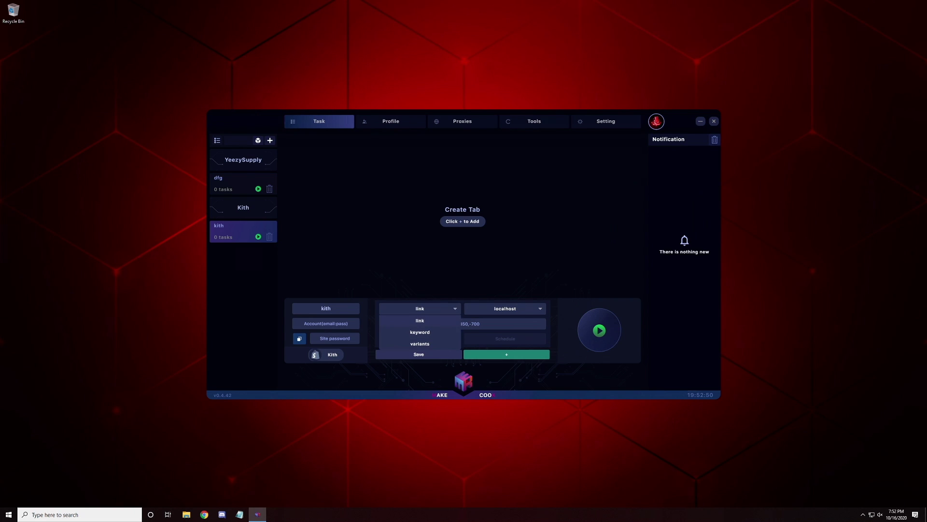
click(462, 324)
text(https://kith.com/collections/mens-footwear-sneakers/products/nkcd9664-002)
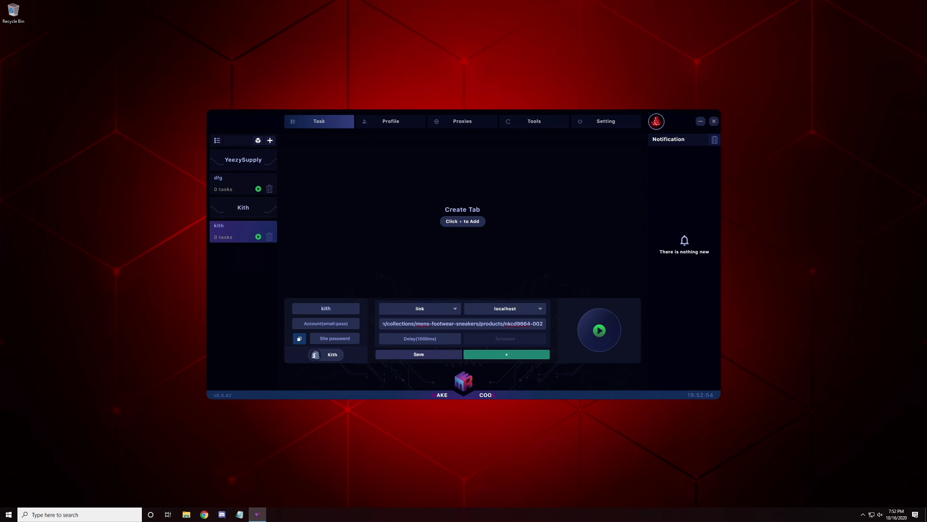
drag(459, 324, 375, 324)
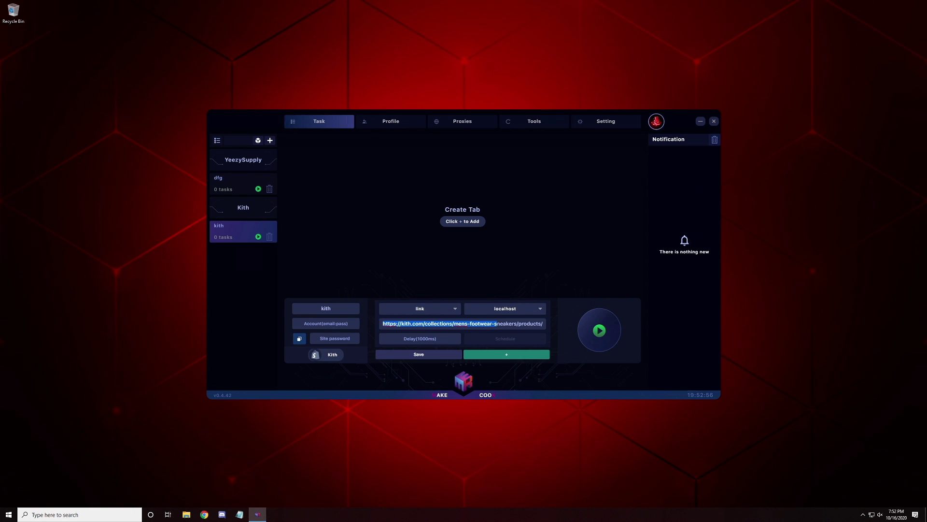
click(376, 324)
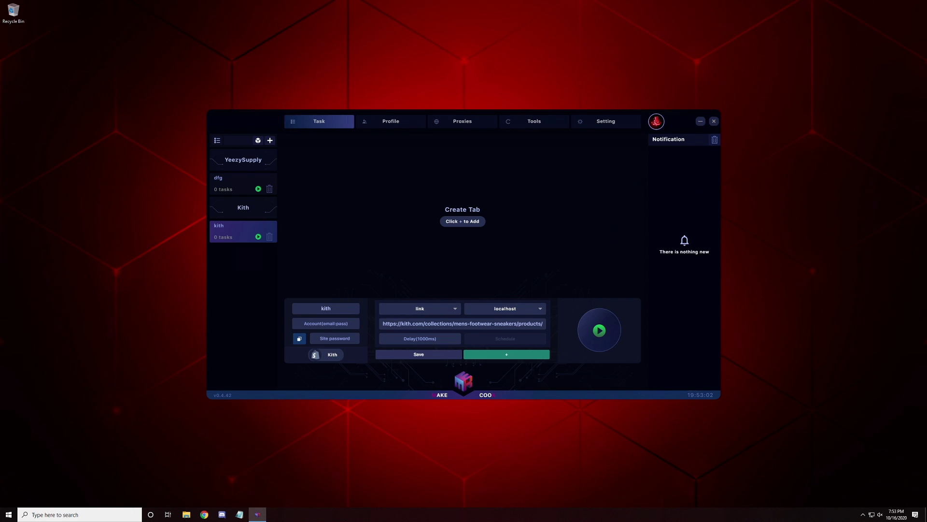
click(425, 355)
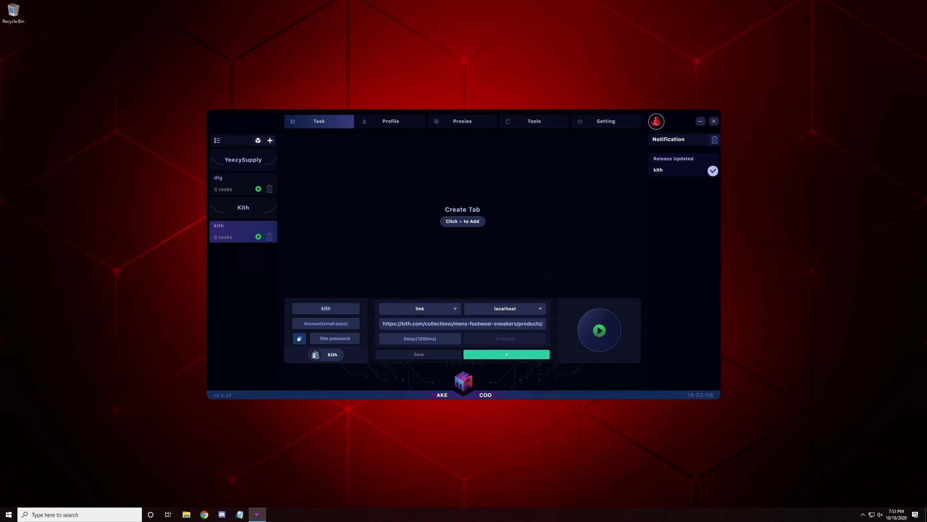
Create one kith task with the Test US profile, replacing sizes 7, 7.5 and 8 with random.
click(506, 354)
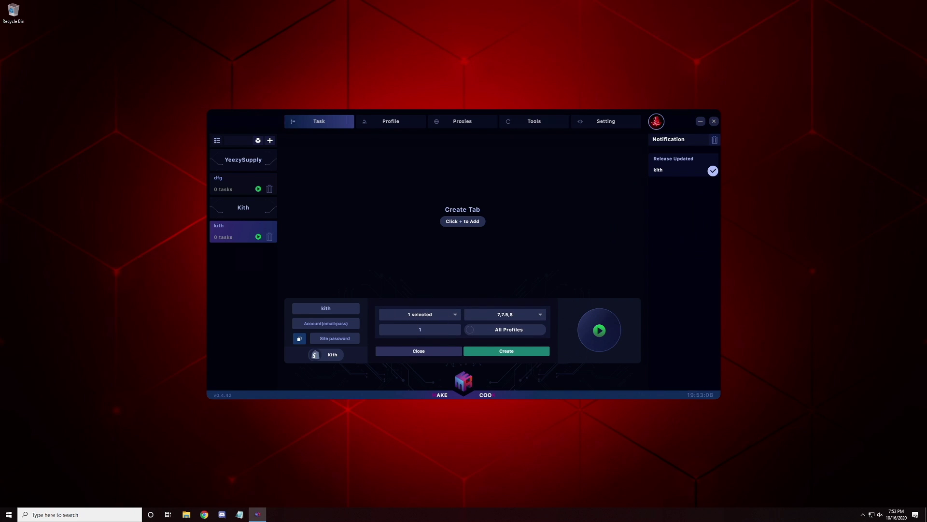
click(505, 315)
click(505, 246)
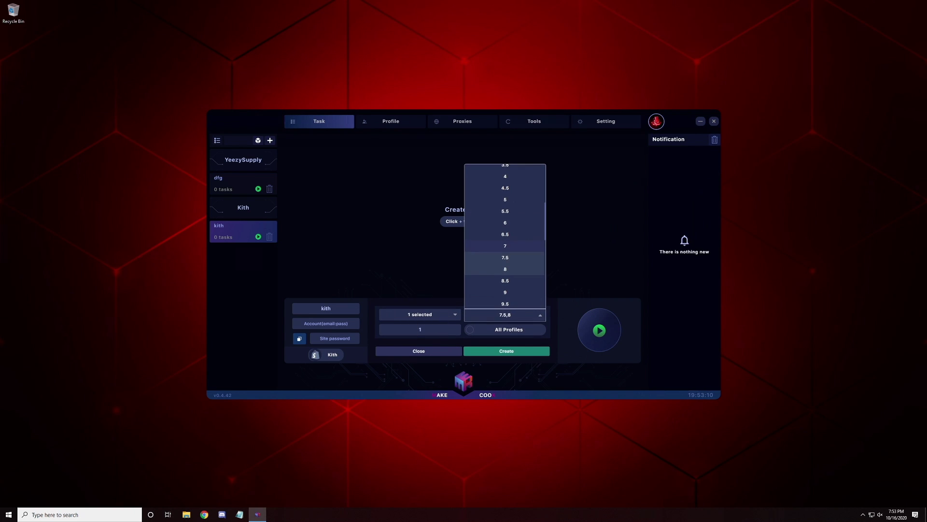
click(505, 257)
click(506, 269)
scroll(506, 269, up, 3)
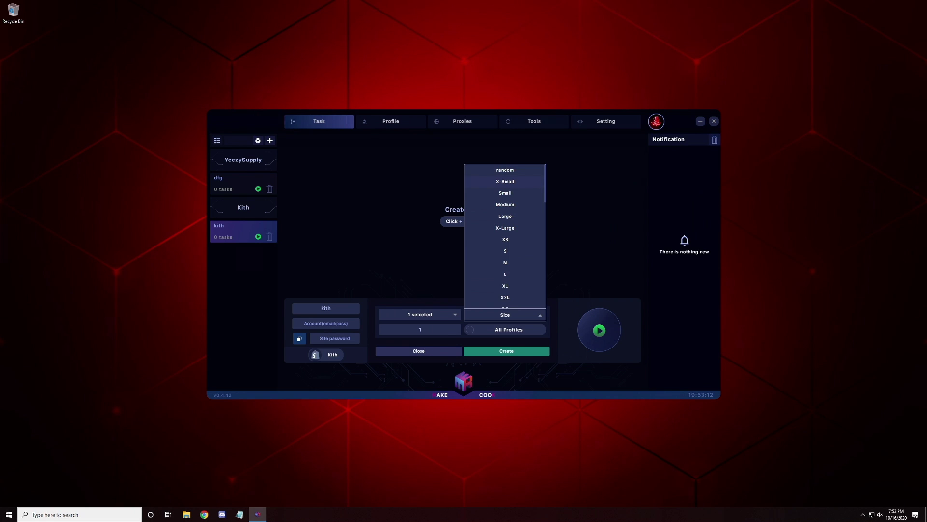
click(505, 170)
click(506, 351)
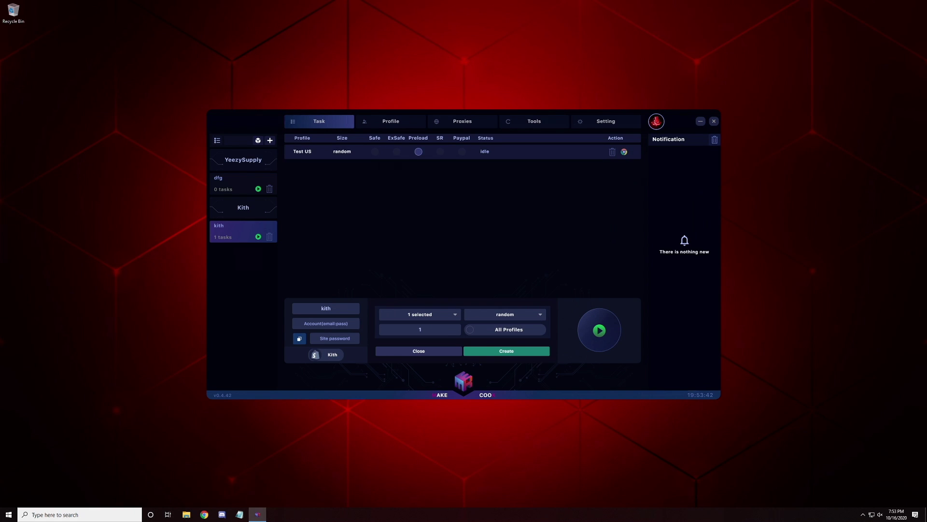
Enable Safe and Preload for the kith task, and run the release briefly before stopping it.
click(374, 151)
click(418, 151)
click(600, 330)
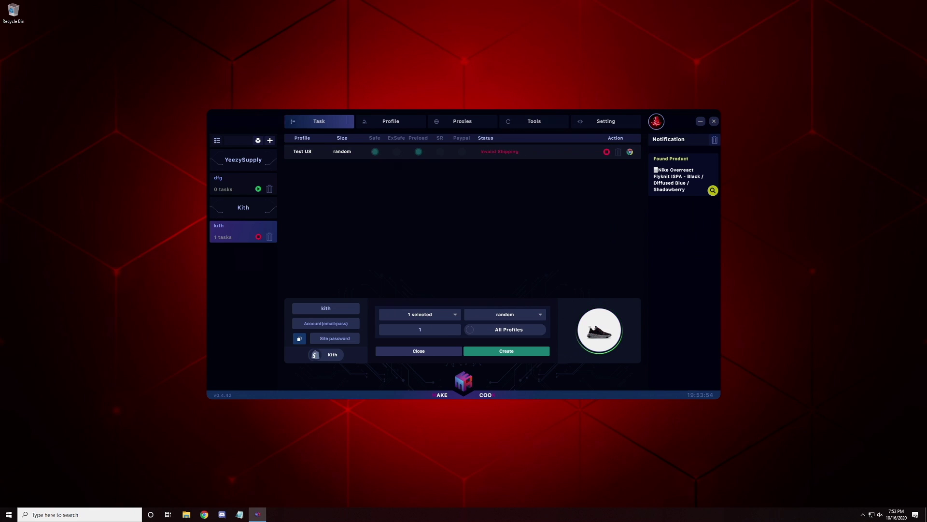
click(600, 331)
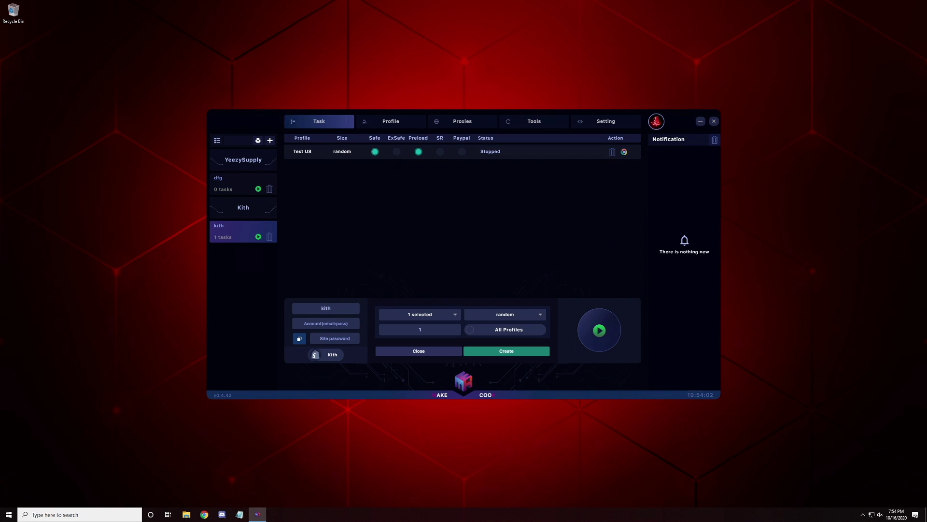
Create a new release named dfgd for the FootlockerUS store.
click(269, 140)
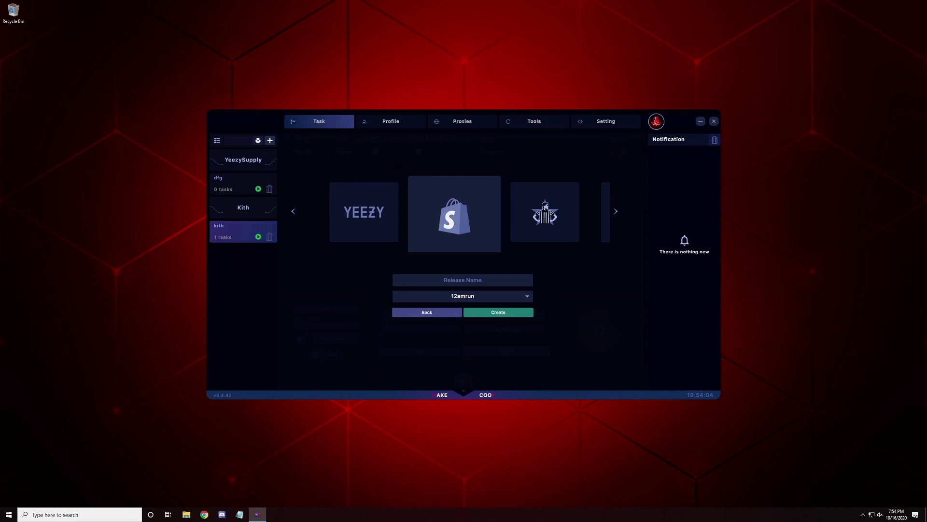
click(616, 211)
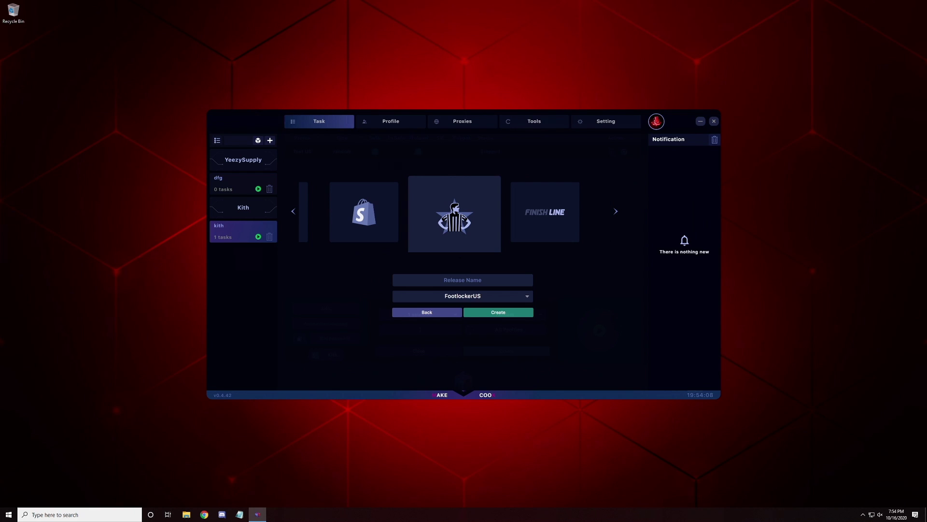
click(463, 280)
text(dfgd)
click(498, 312)
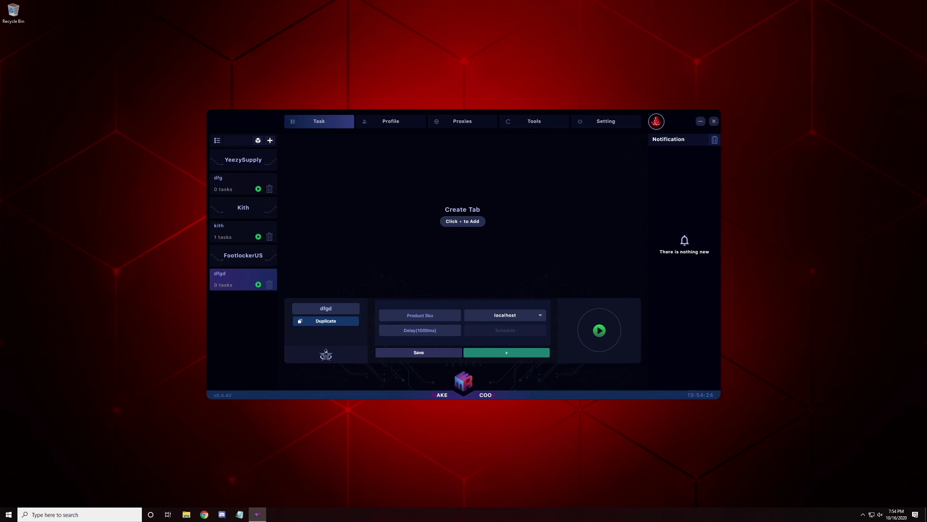
Enter fdghfgh as the dfgd release's product SKU and create a random-size task with the Test US profile.
text(fdghfgh)
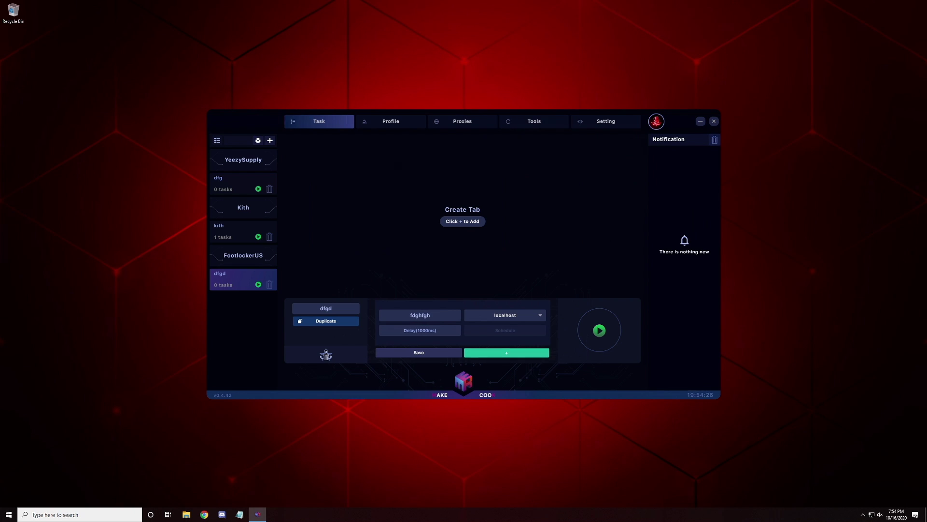
click(506, 352)
click(420, 315)
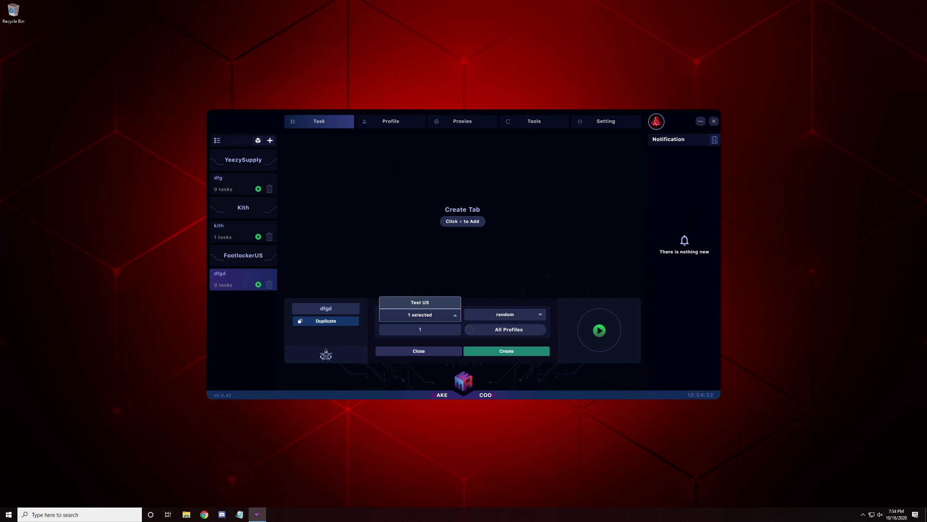
key(Return)
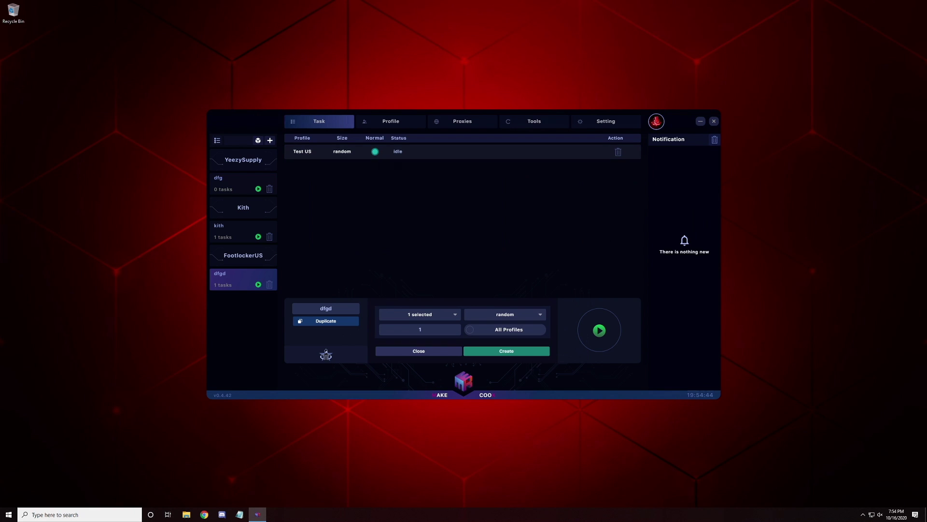
Browse the stores available for a new release as far as Finish Line.
click(270, 141)
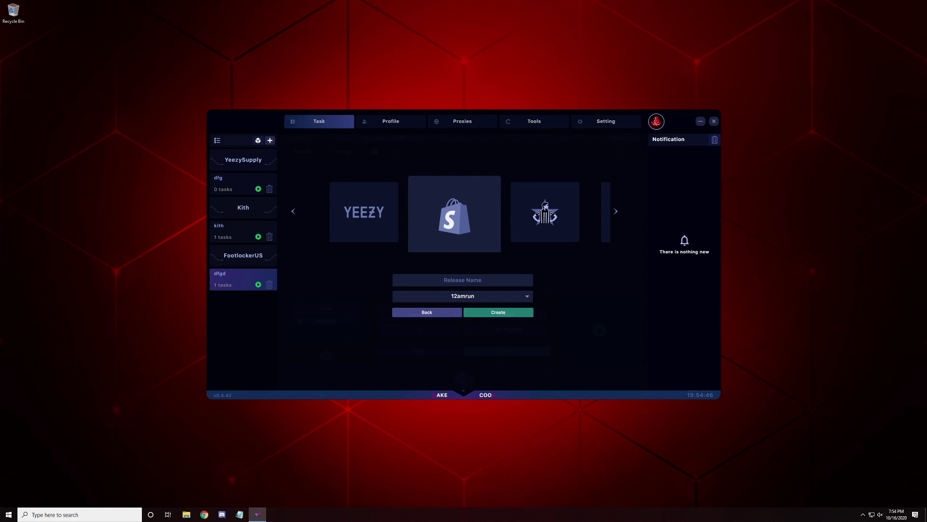
key(Right)
key(Right)
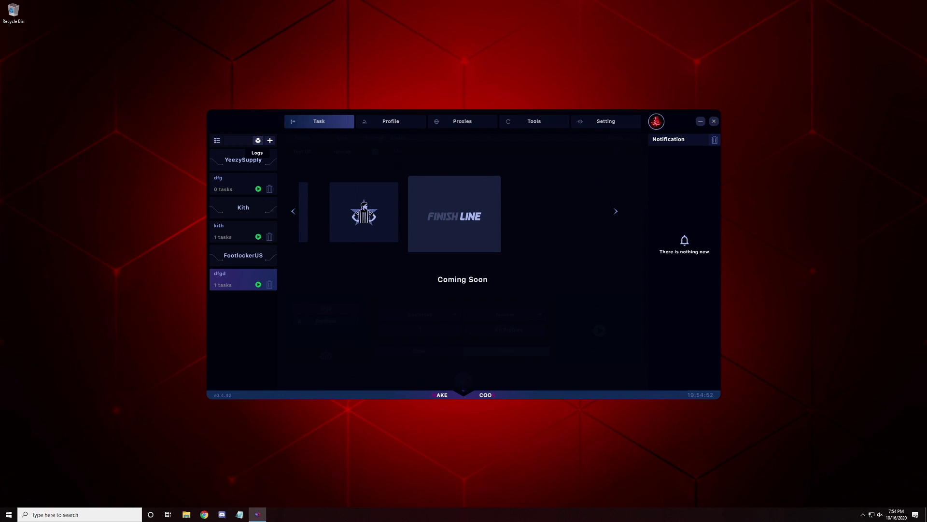
Delete the dfgd release under FootlockerUS and open the dfg release under YeezySupply.
click(243, 231)
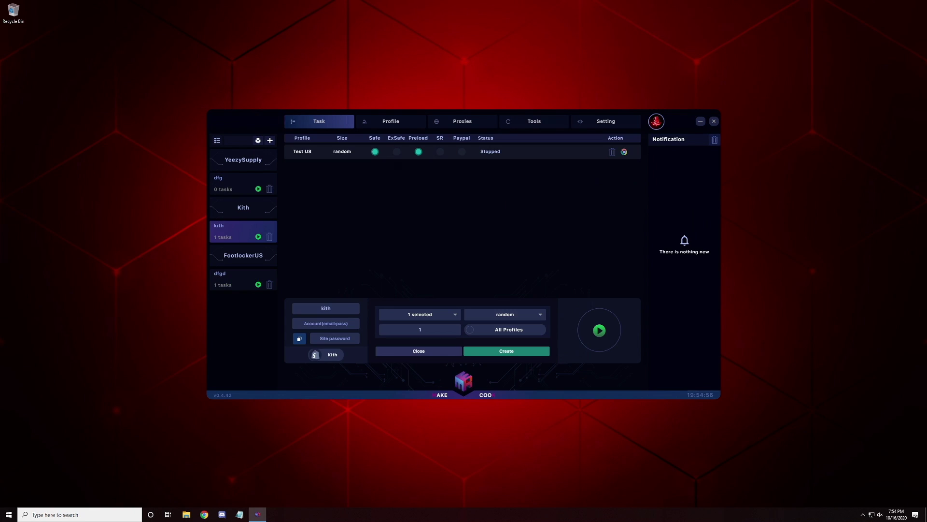
click(270, 284)
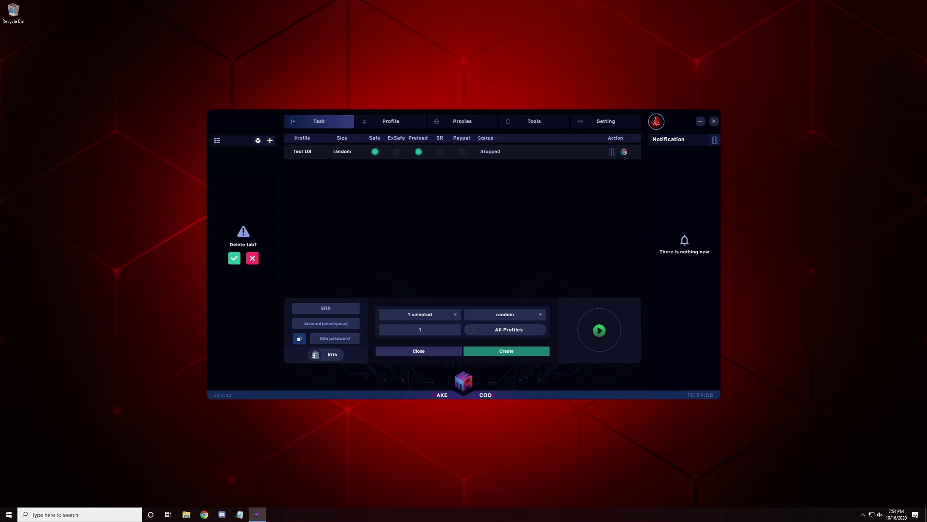
click(233, 259)
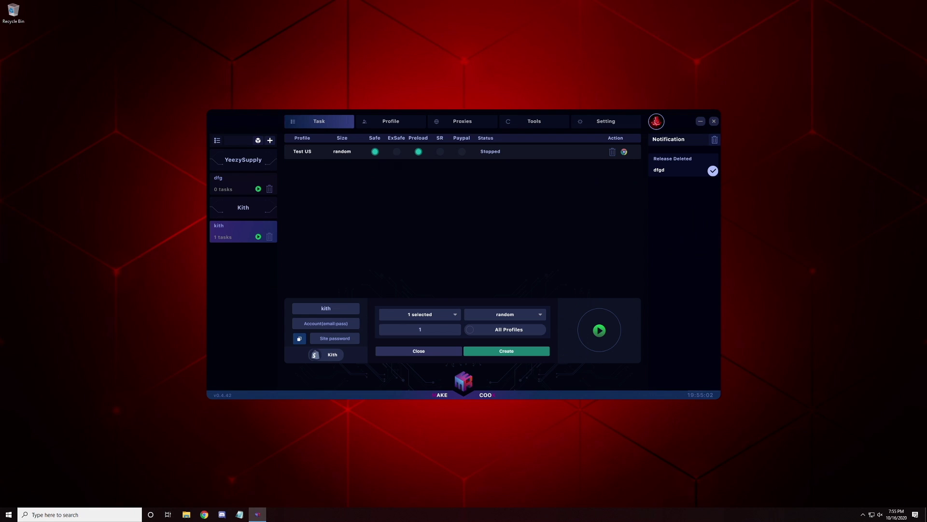
click(236, 183)
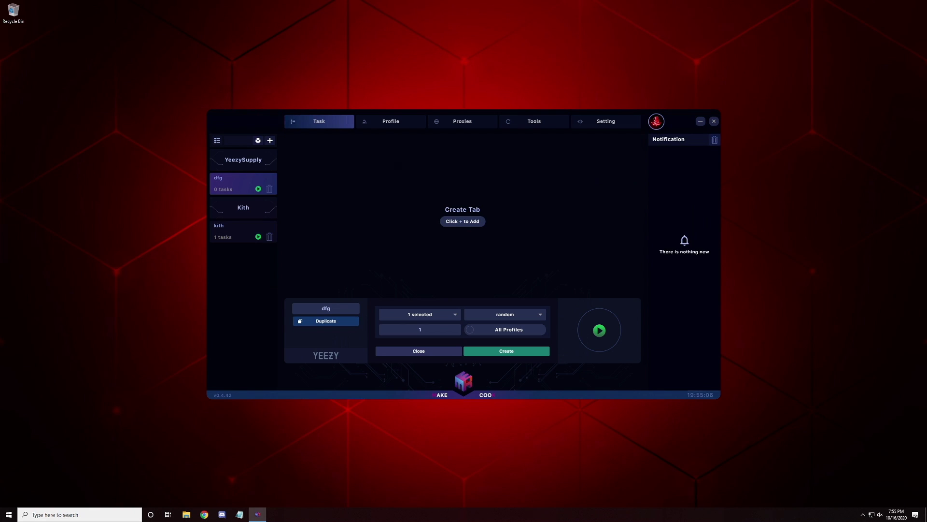
Review the saved details of the Test US profile and bring up a blank new profile form.
click(391, 120)
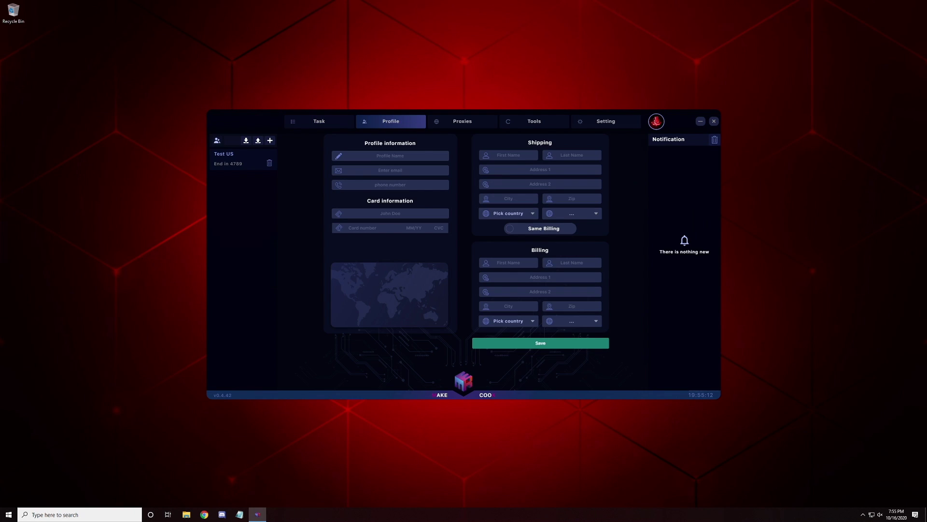
click(232, 159)
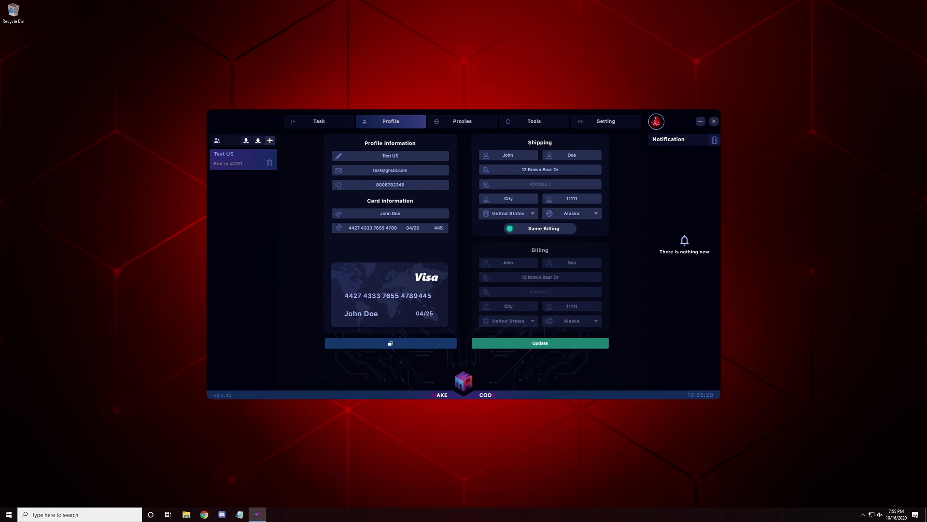
click(270, 140)
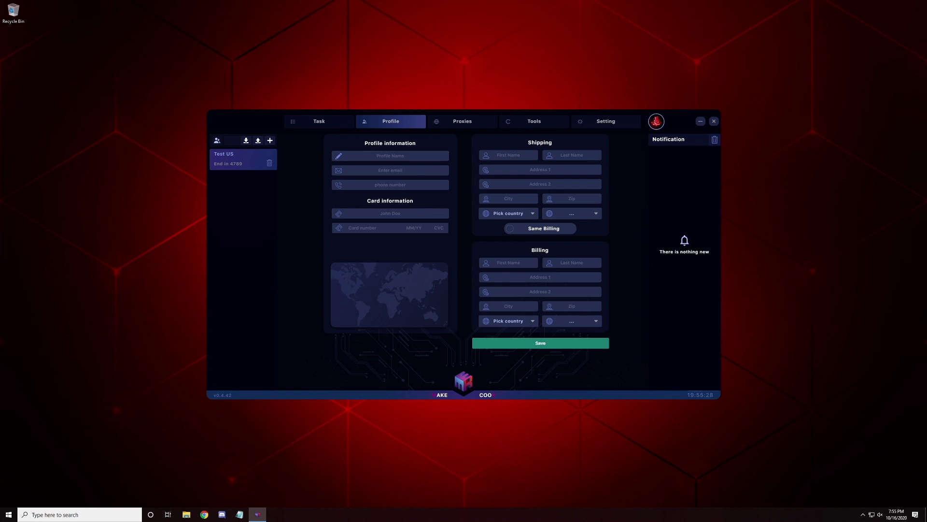
Create a proxy list named fdf containing the placeholder entry sdfgdfg.
click(462, 121)
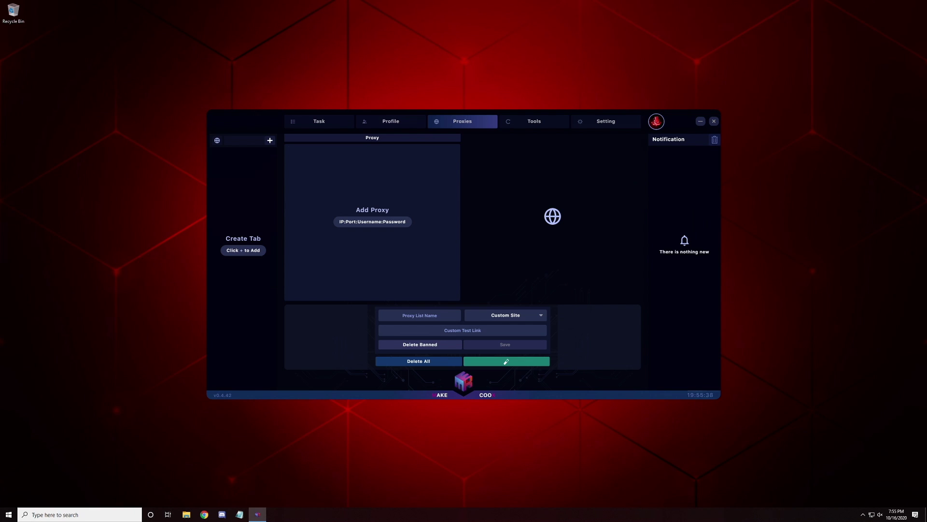
text(sdfgdfg)
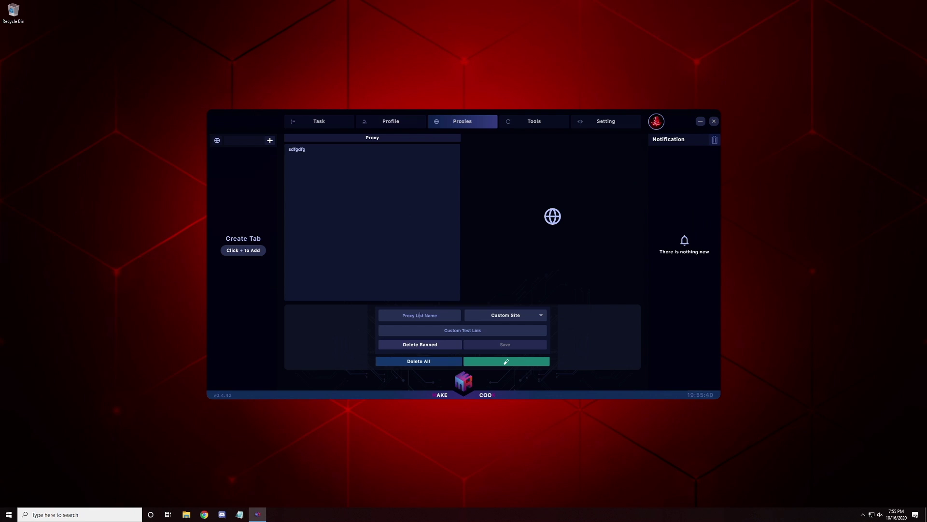
click(420, 315)
text(fdf)
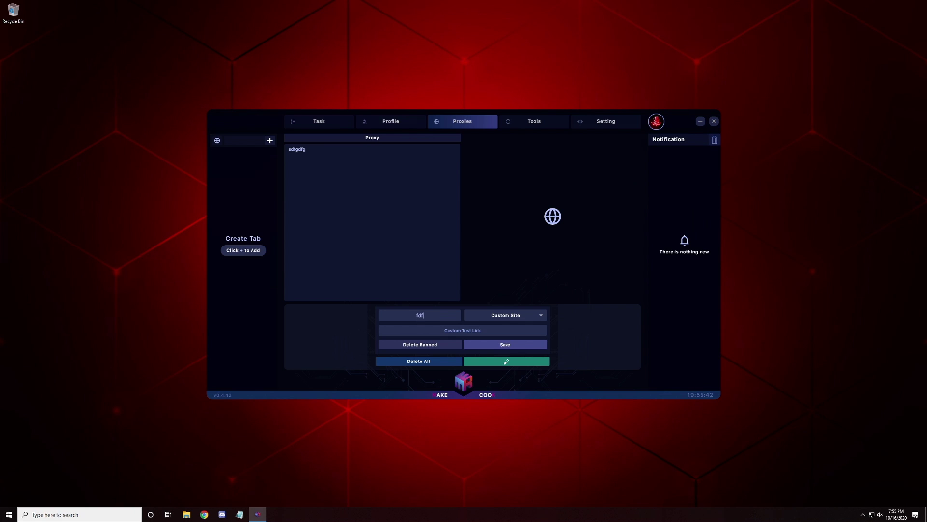
click(505, 344)
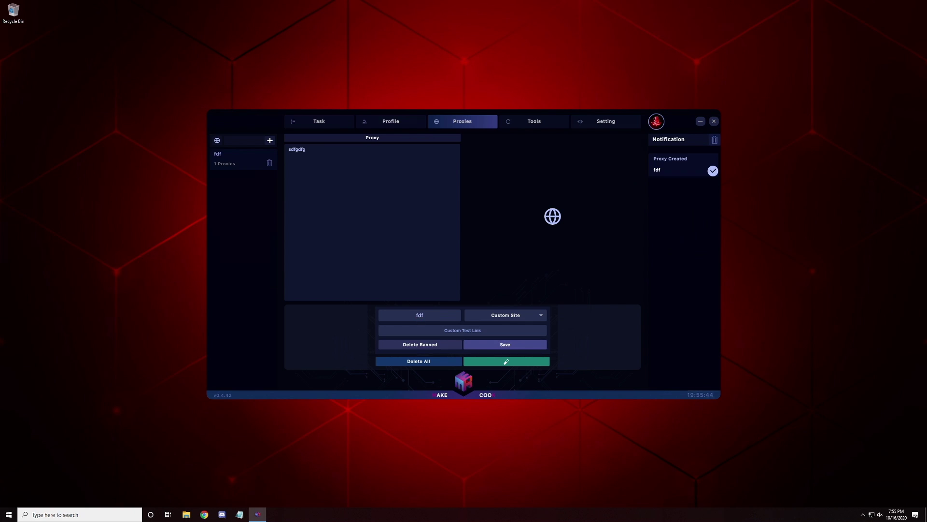
Test the fdf proxy list against the Kith site, then switch to a blank proxy list and back to fdf.
click(243, 159)
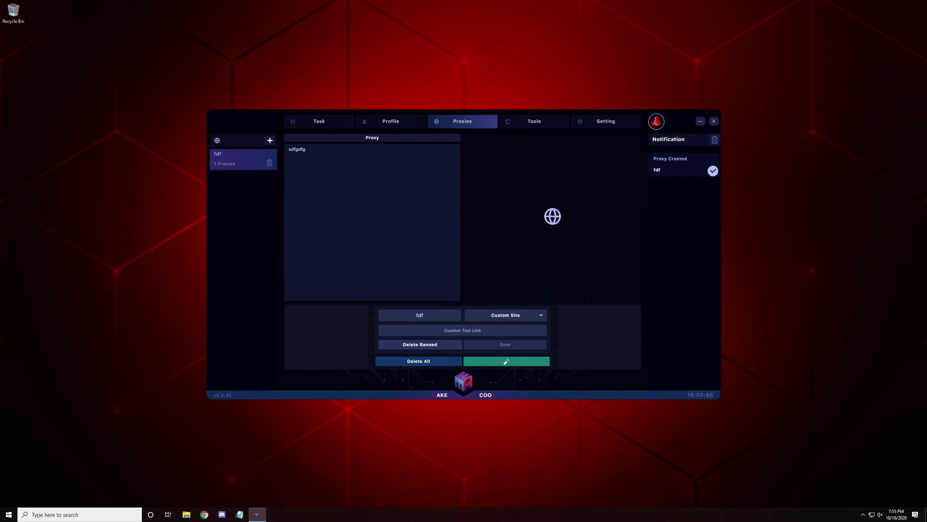
click(506, 315)
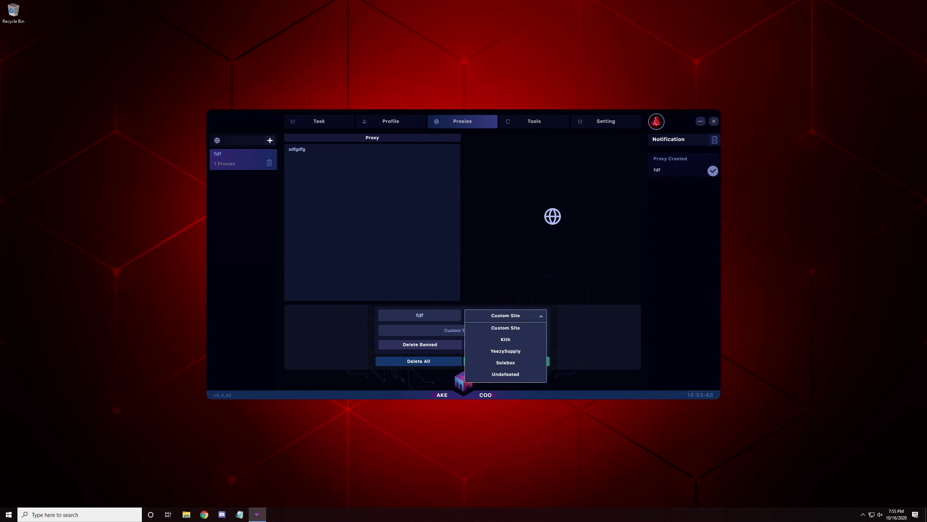
click(463, 330)
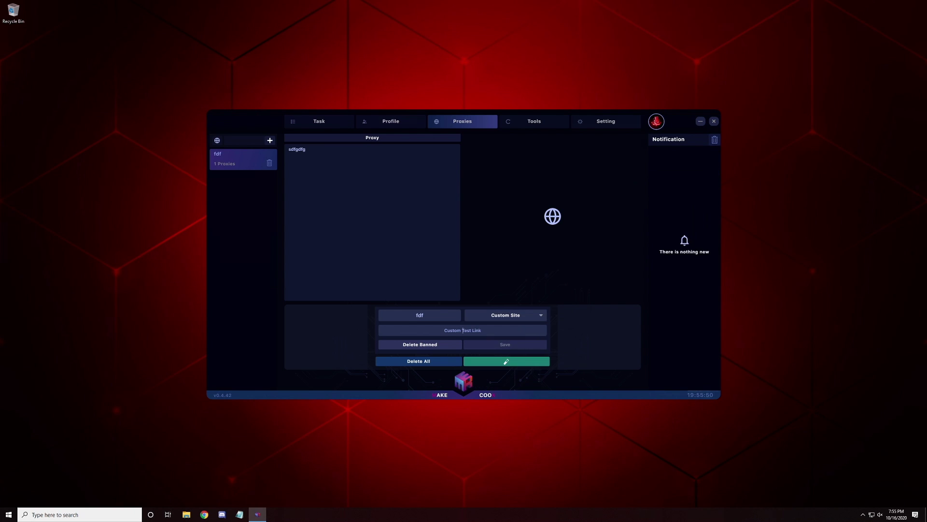
click(506, 315)
click(506, 340)
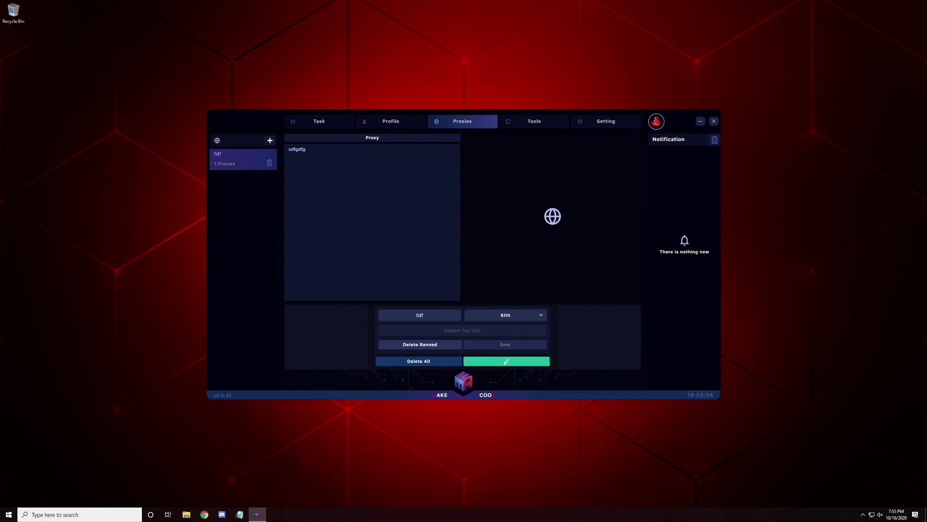
click(506, 362)
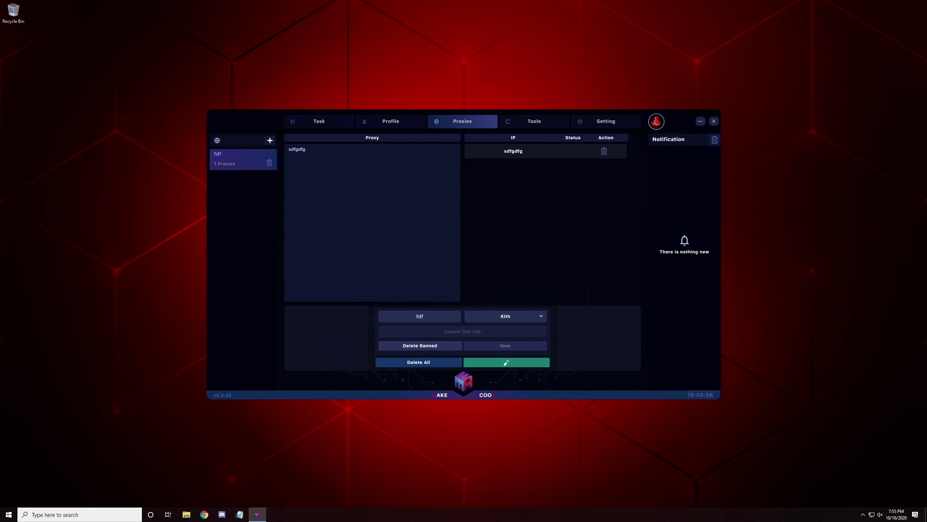
click(270, 140)
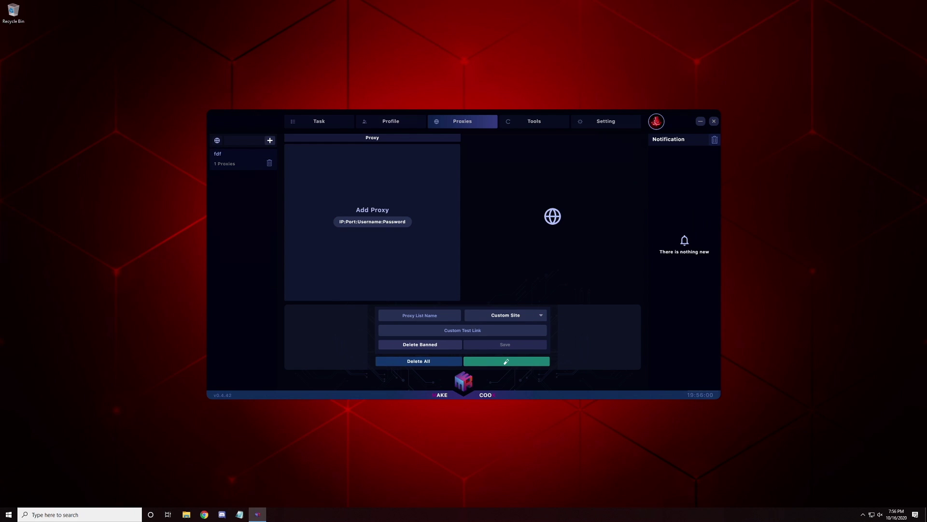
click(243, 159)
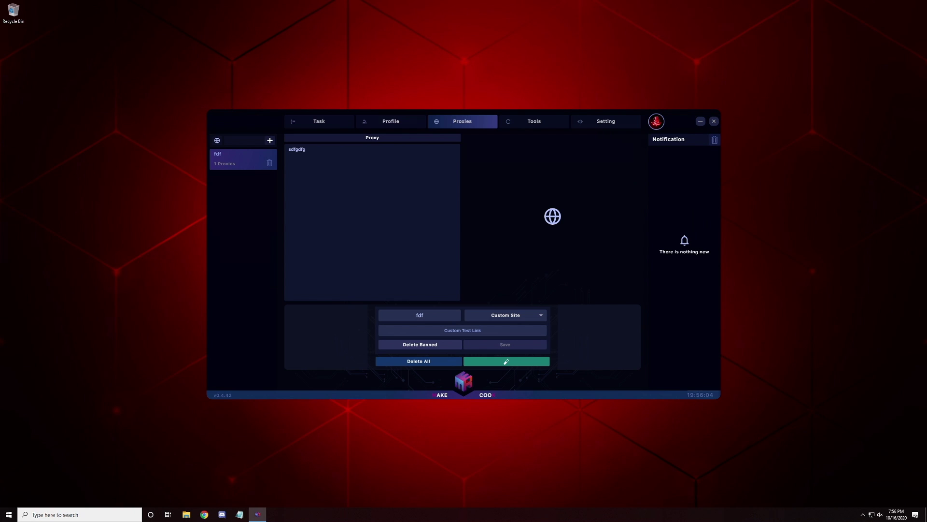
Create a captcha harvester named dfgd without a proxy in the bot's tools.
click(535, 122)
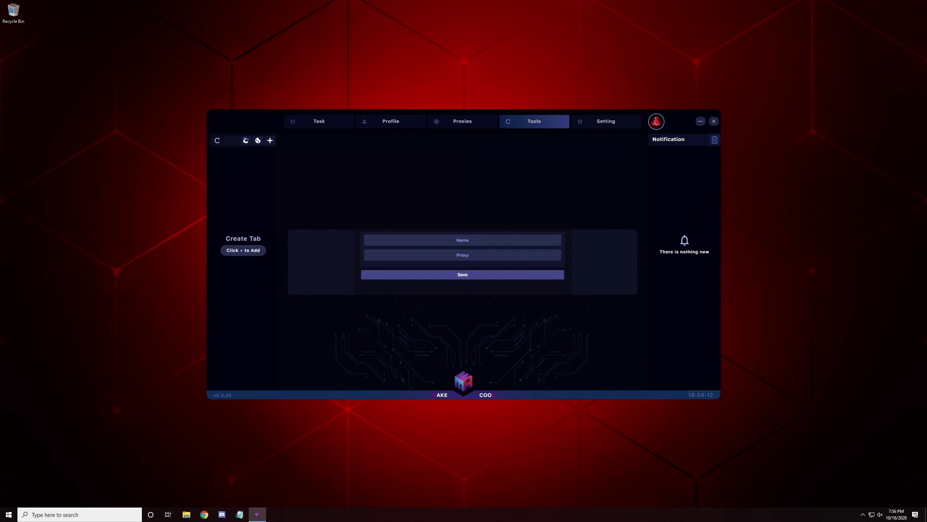
text(dfgd)
key(Return)
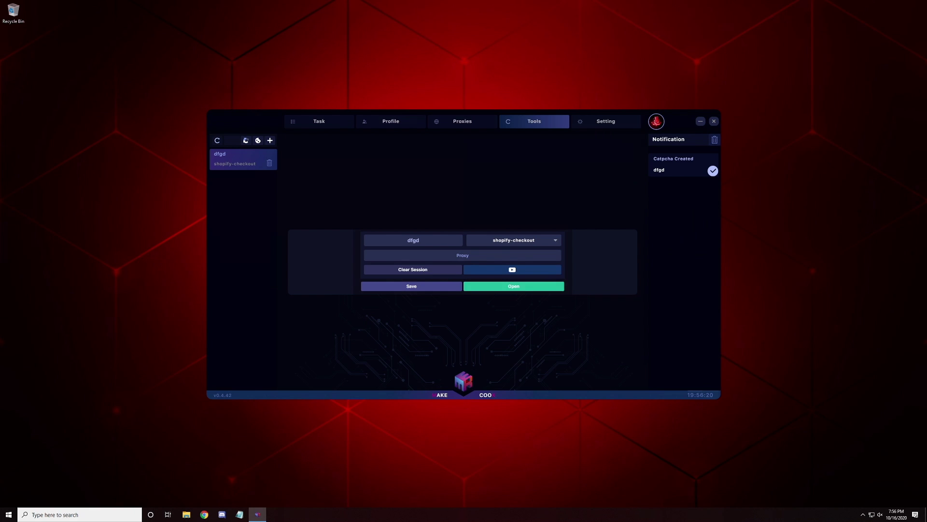
Look through the captcha types available for the dfgd harvester, leaving shopify-checkout selected.
click(514, 240)
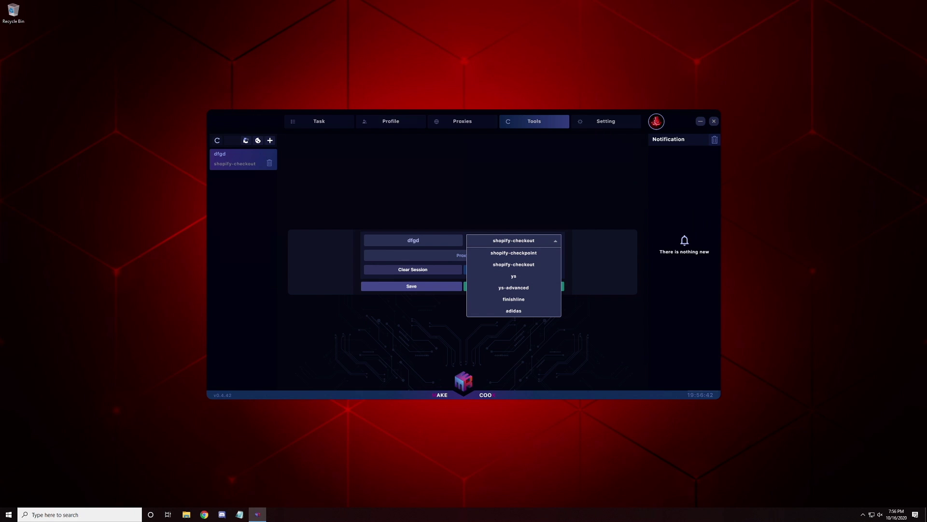
click(514, 240)
click(514, 240)
click(514, 241)
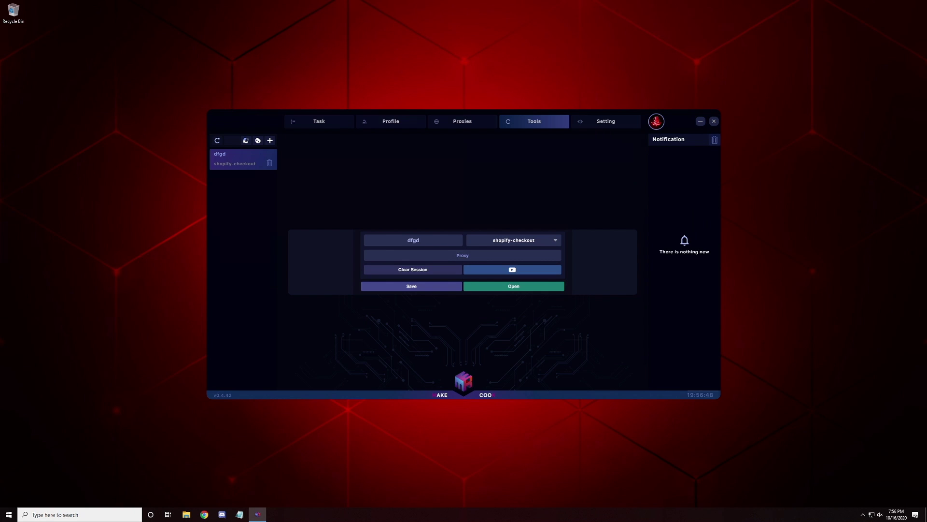
View the dfgd harvester's YouTube session and its captcha solving window, closing each one.
click(512, 270)
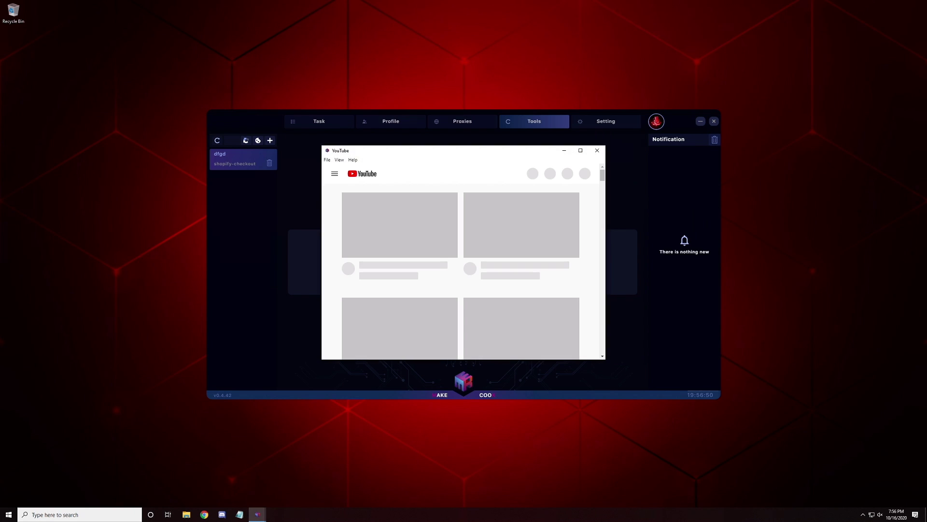
click(597, 150)
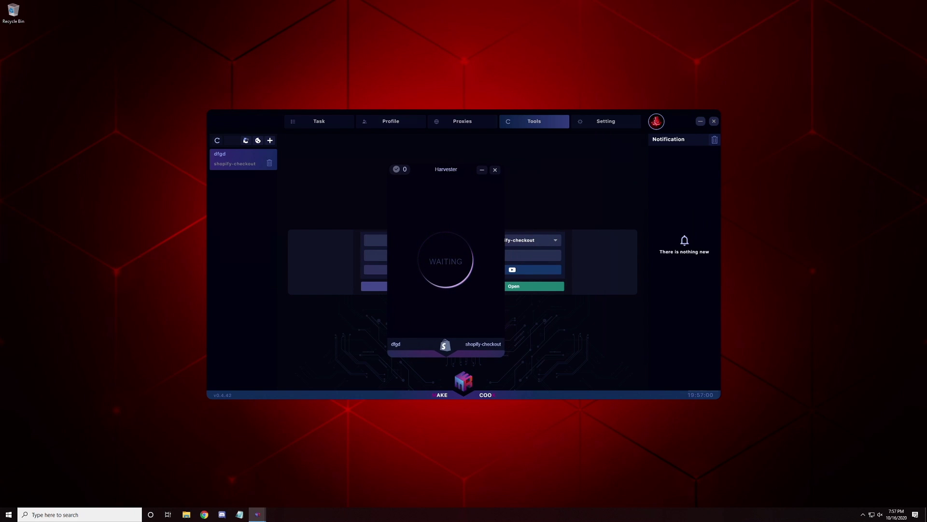
key(alt+F4)
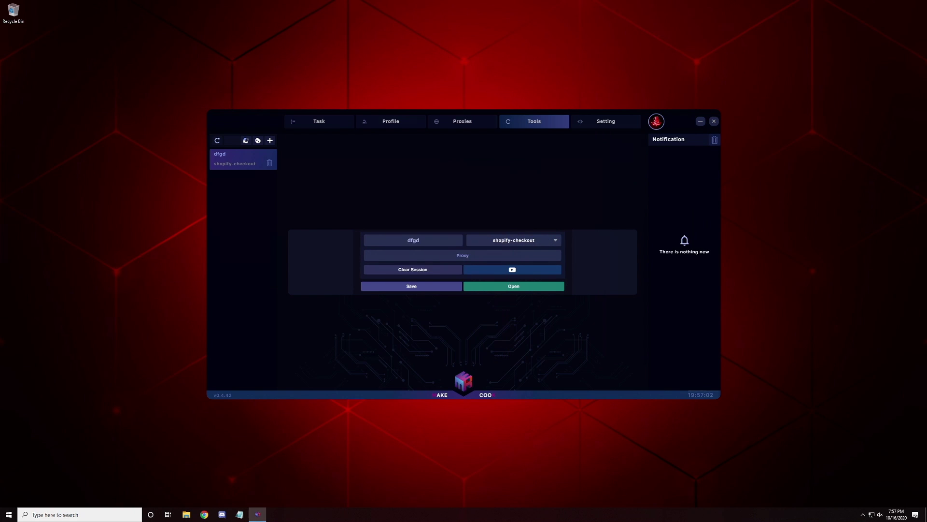
Start and stop cookie fetching for YeezySupply on localhost, and bring up the FootlockerUS cookies.
click(258, 140)
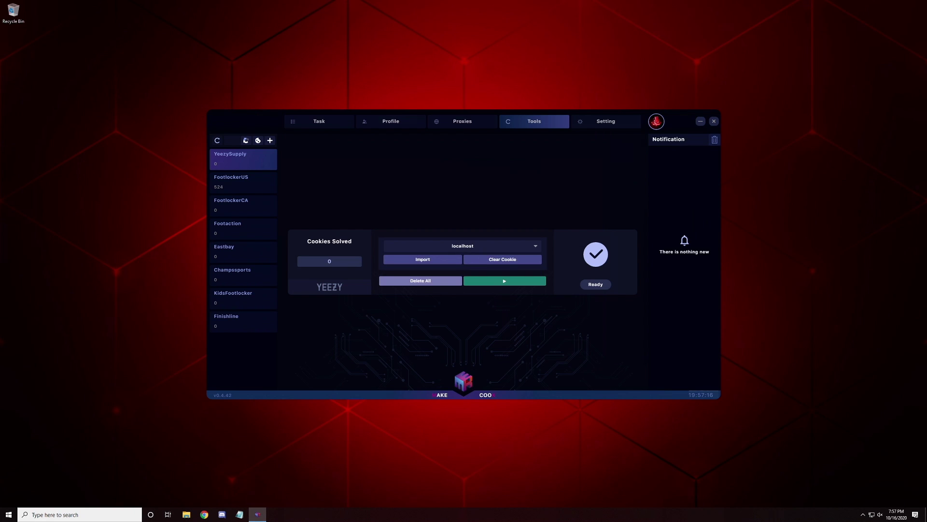
click(505, 280)
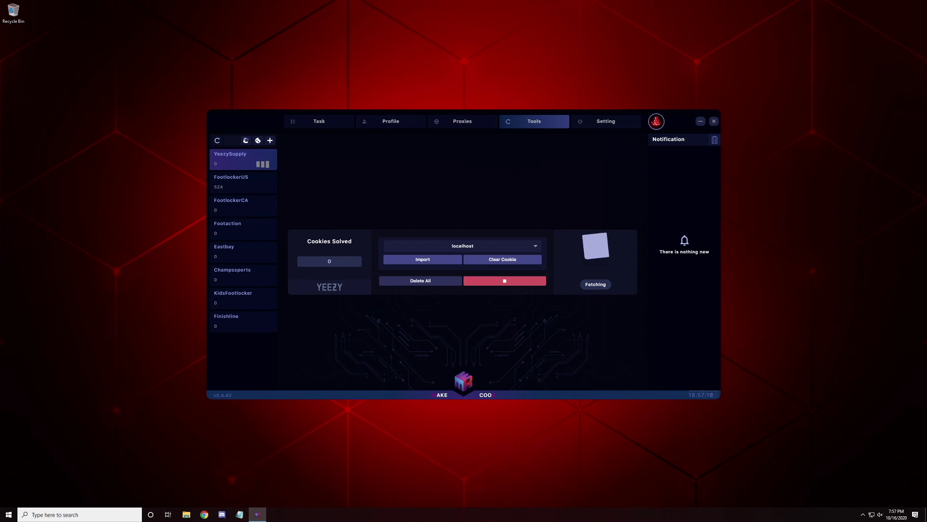
click(505, 280)
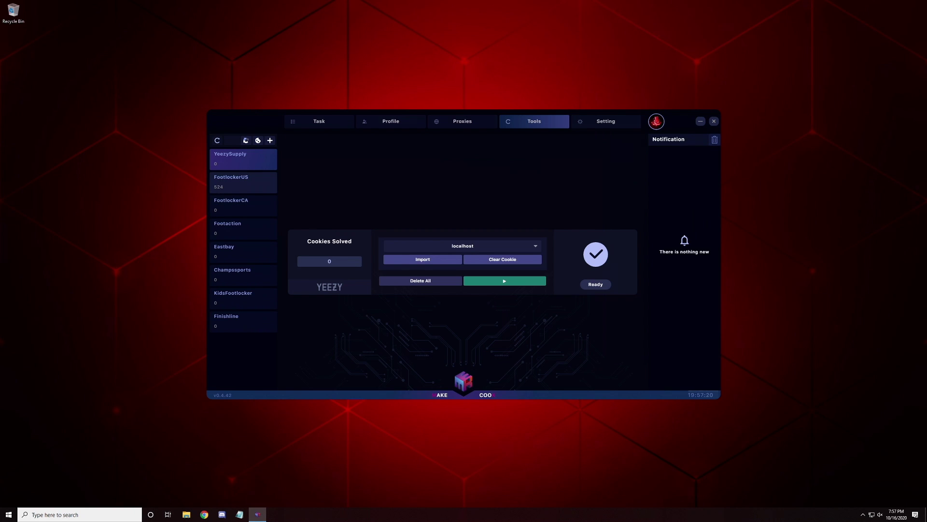
click(243, 182)
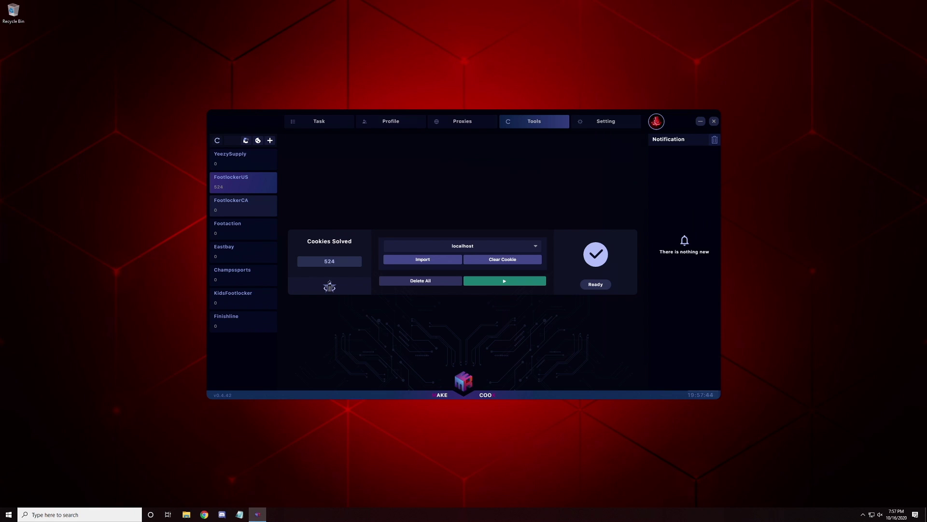
Fetch shipping rates for the Kith store in the settings, using the copied kith.com product link and the Test US profile.
click(606, 121)
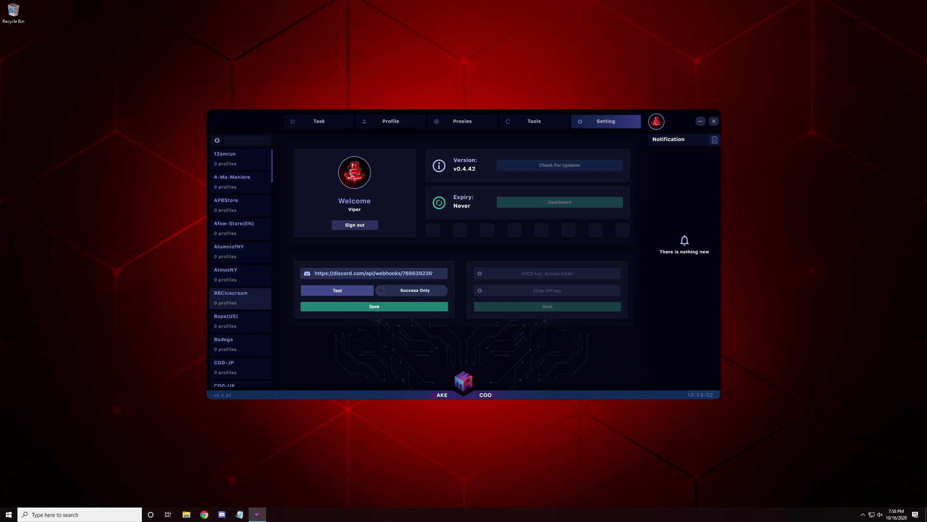
scroll(241, 228, down, 2)
scroll(241, 242, down, 8)
scroll(240, 242, down, 7)
click(241, 268)
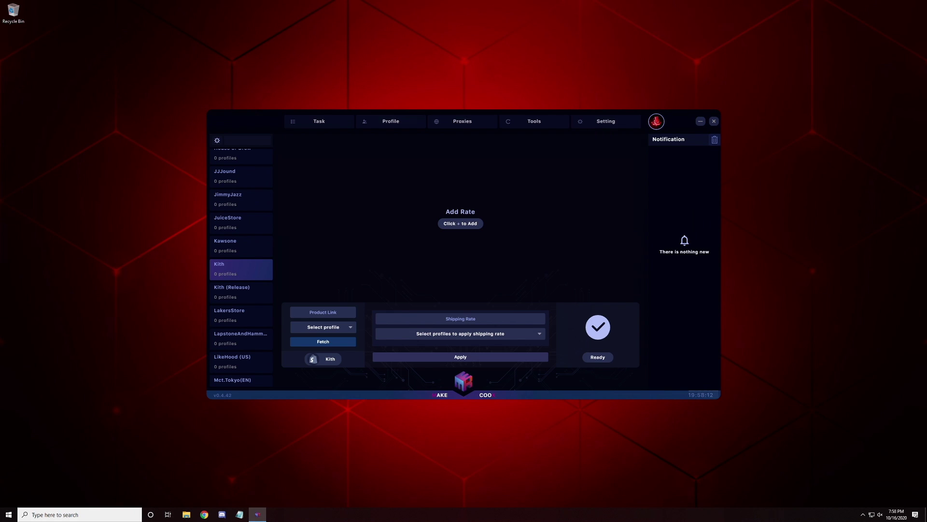
key(ctrl+v)
click(323, 327)
click(323, 340)
click(323, 341)
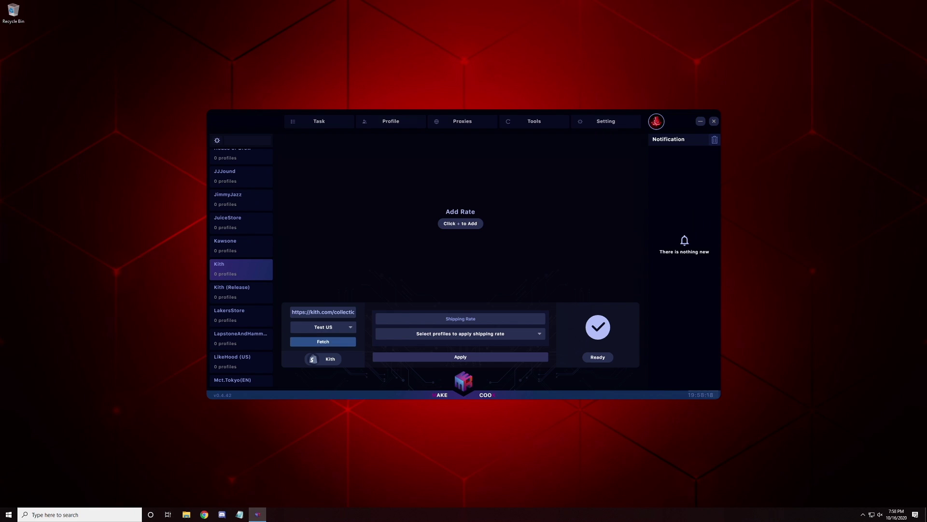